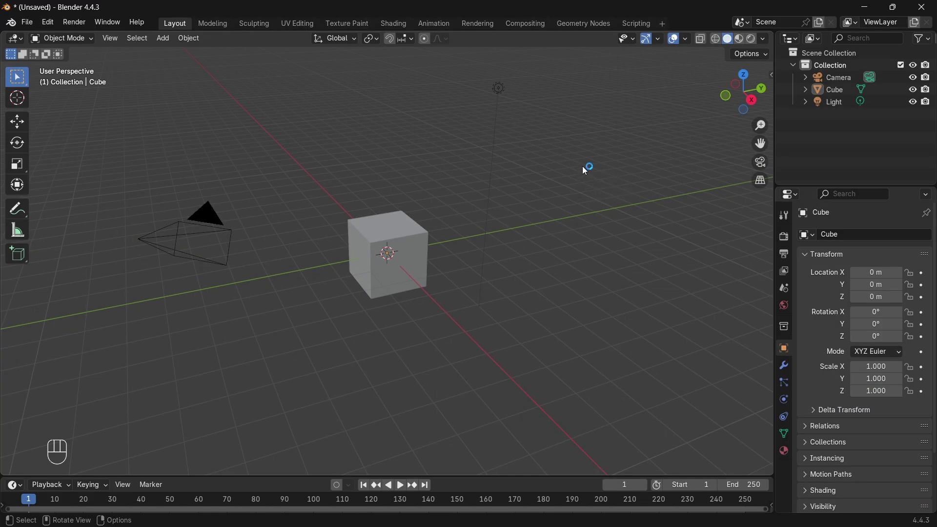
Delete the default cube, camera and light from the scene
left_click_drag(585, 159, 62, 338)
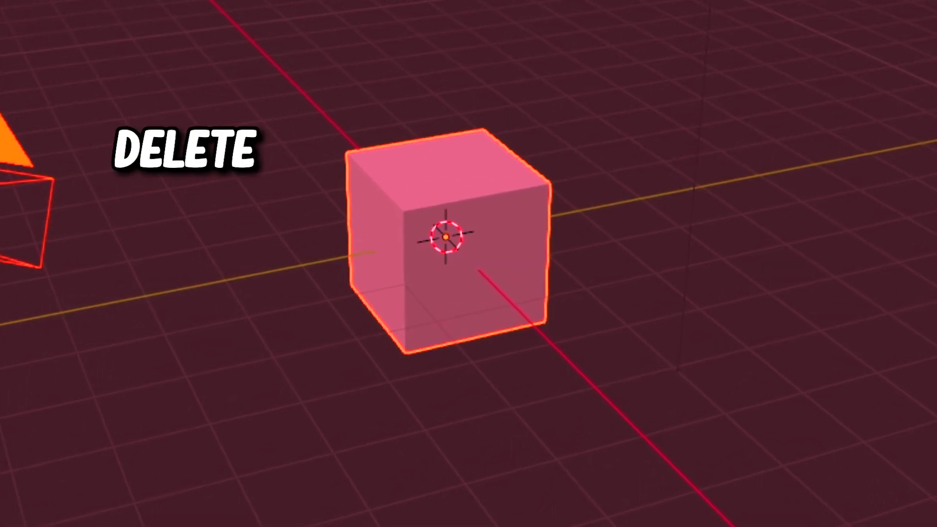
key("Delete")
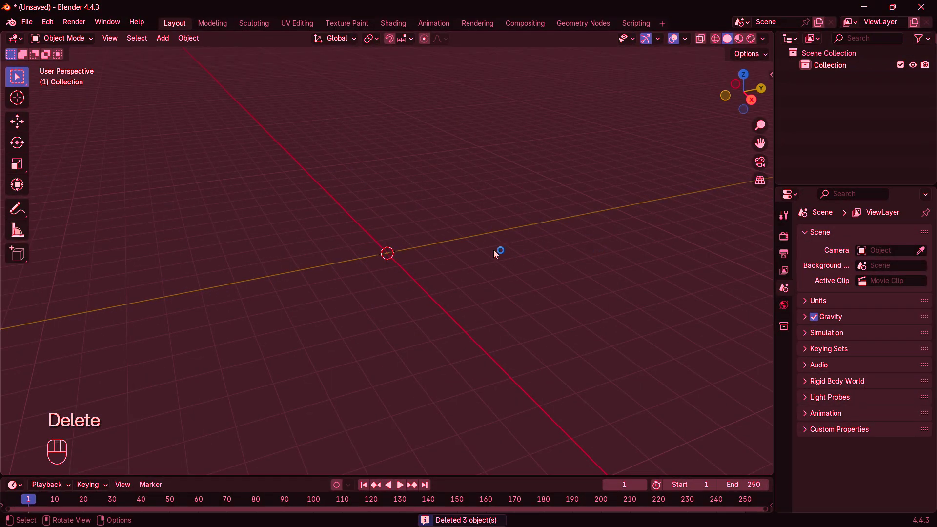
Add a plane at the origin and scale it up to about 6.92 as the ground
middle_click_drag(493, 250, 493, 249)
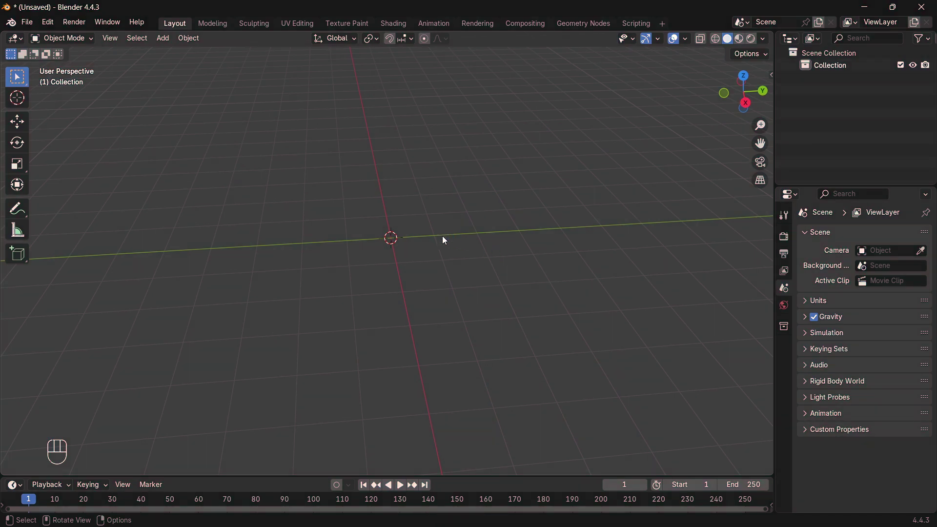
key("shift+a")
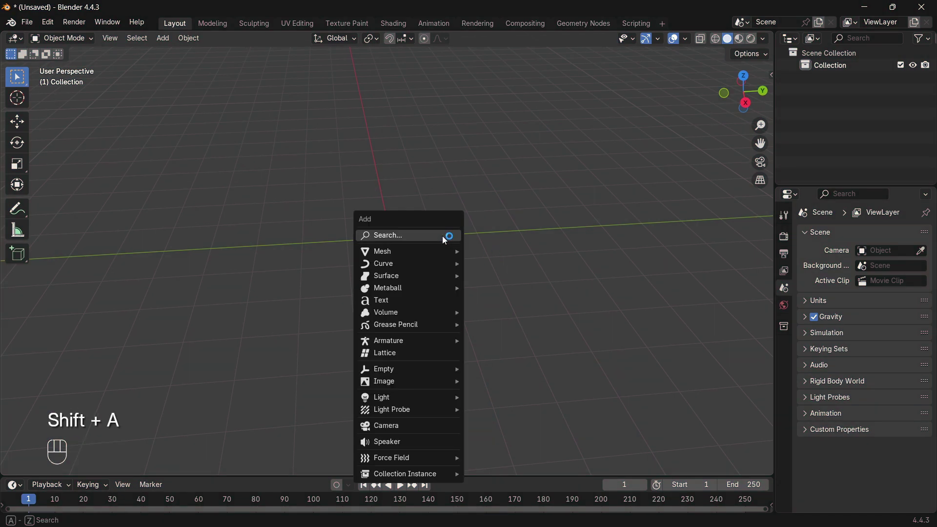
mouse_move(411, 251)
left_click(510, 252)
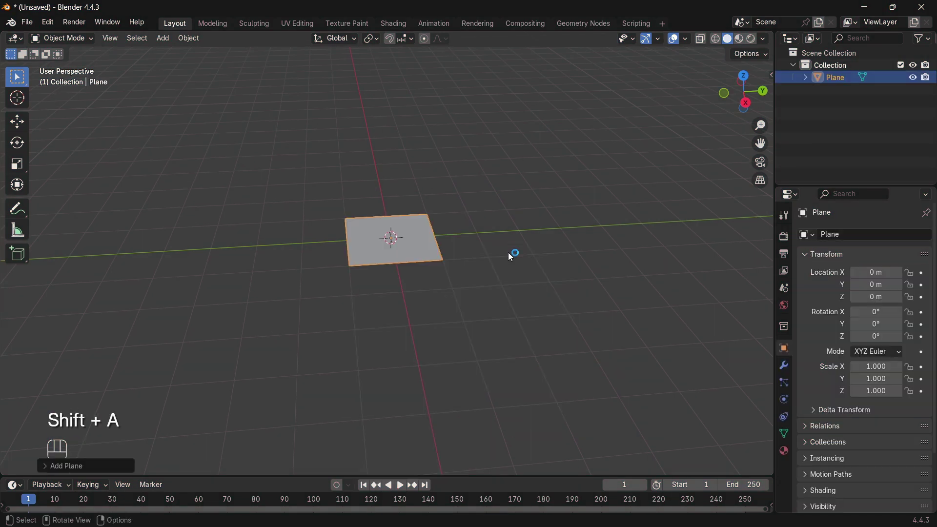
key("s")
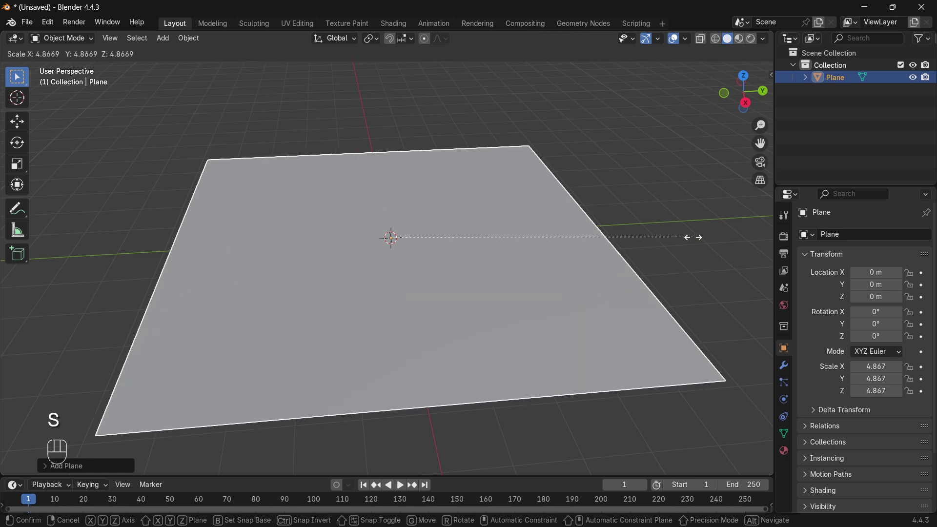
left_click(48, 235)
scroll(163, 163, "up", 3)
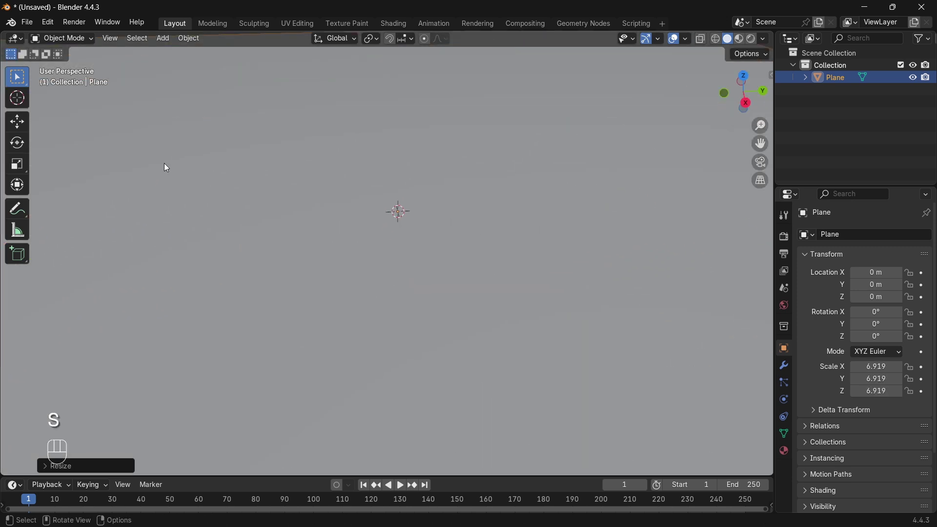
scroll(164, 163, "down", 4)
Import the snake model into the scene
key("F4")
mouse_move(342, 227)
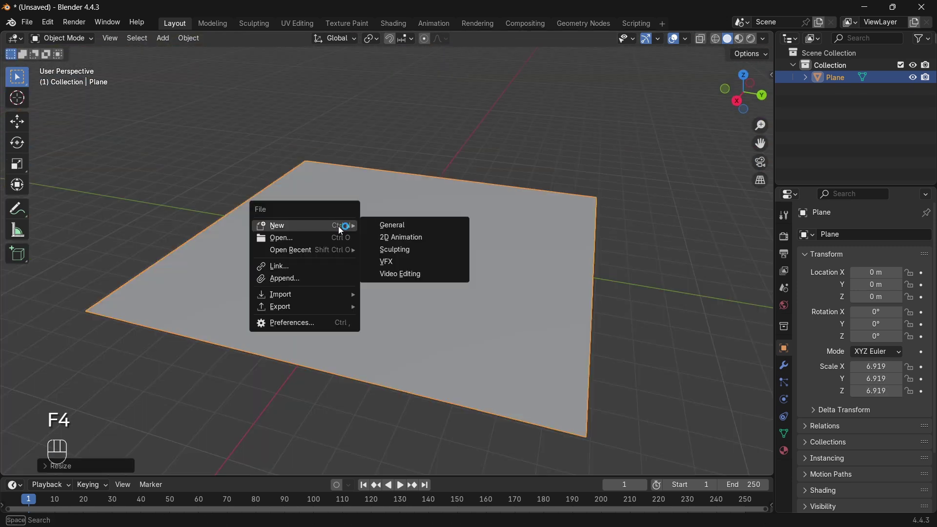
mouse_move(295, 298)
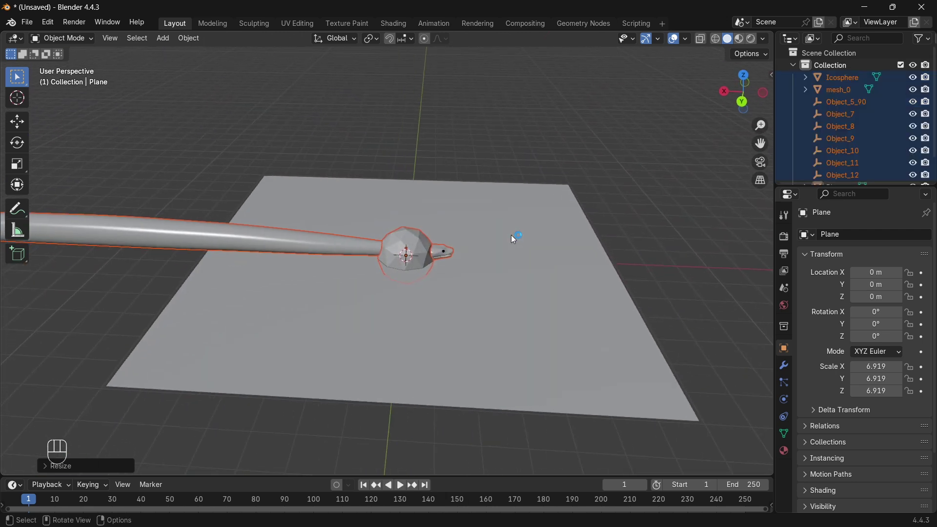
Delete the imported icosphere and all helper empties, including the Sketchfab_model hierarchy, keeping only the mesh_0 snake and the plane
middle_click_drag(511, 236, 491, 266)
key("Delete")
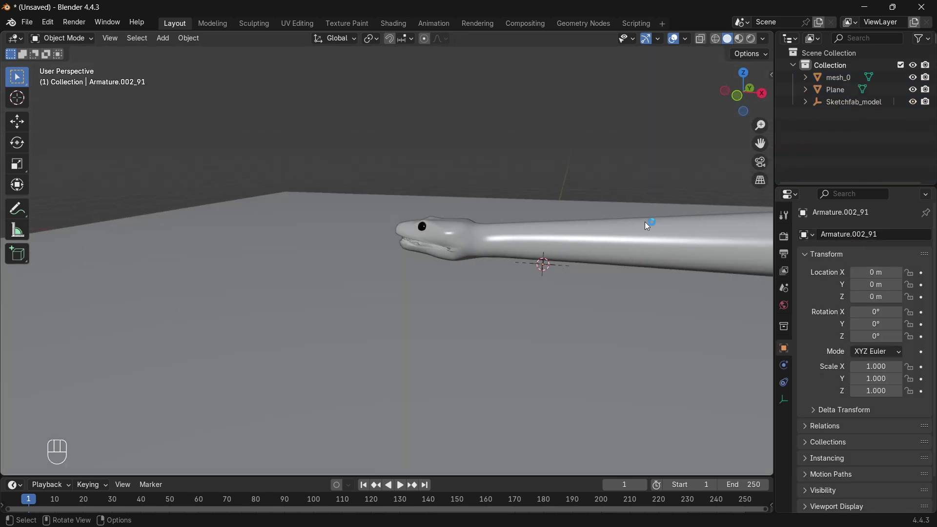
left_click(805, 102)
left_click(845, 114)
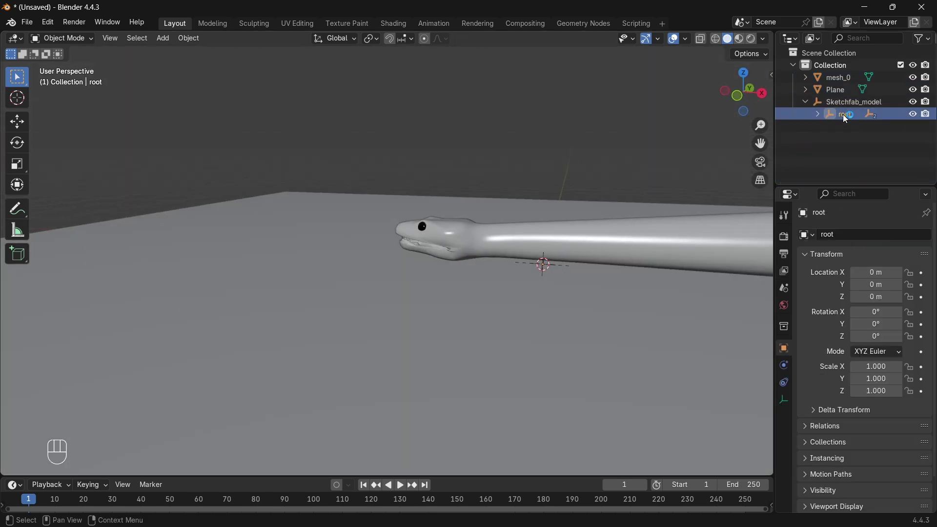
left_click(817, 114)
left_click(831, 128)
left_click(871, 141)
key("Delete")
left_click(871, 128)
key("Delete")
left_click(861, 115)
key("Delete")
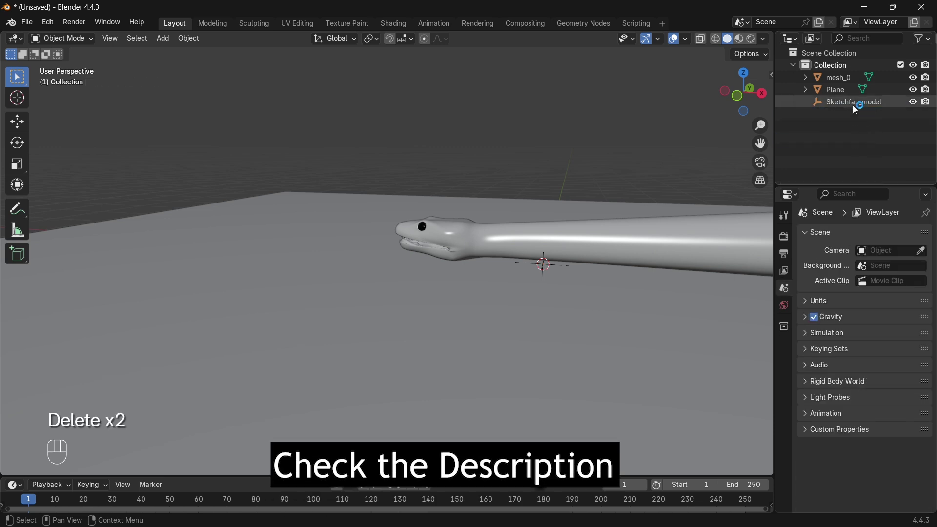
left_click(854, 105)
left_click(806, 91)
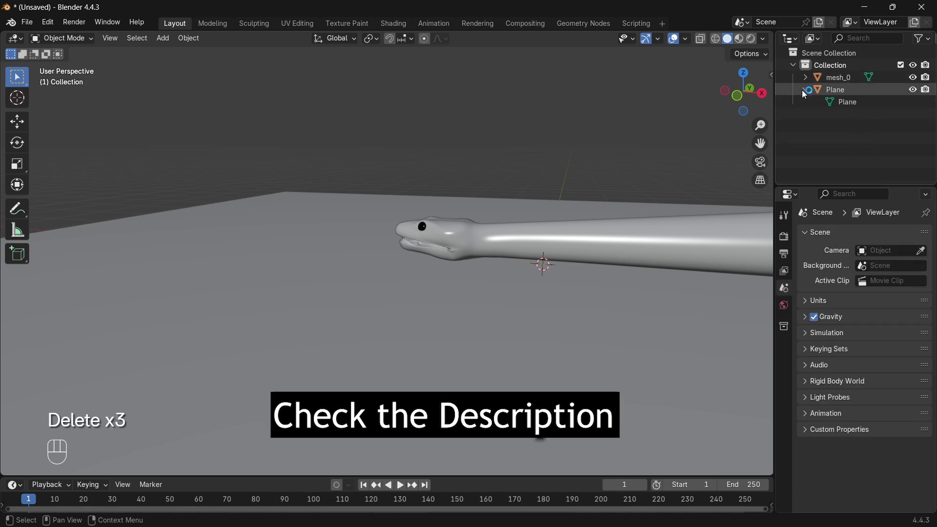
left_click(806, 91)
Scale the mesh_0 snake down uniformly to about 0.293
left_click(824, 78)
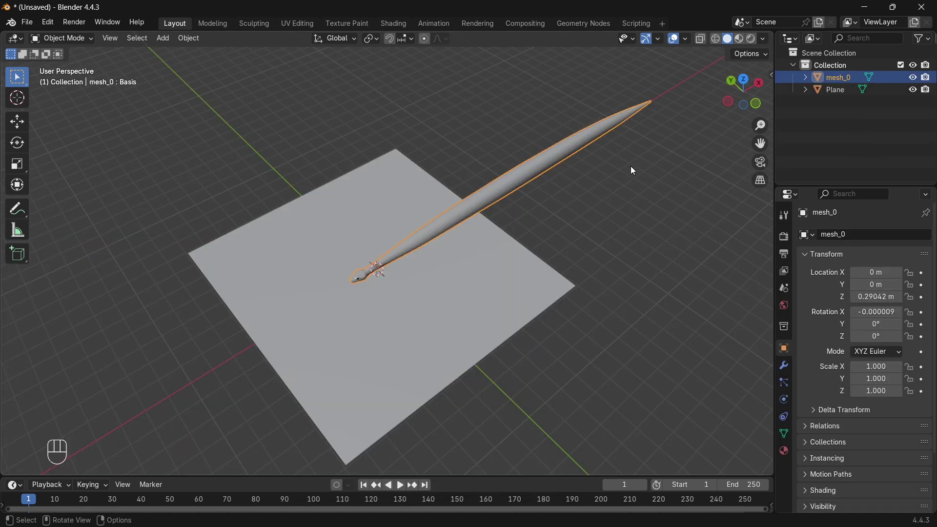
key("s")
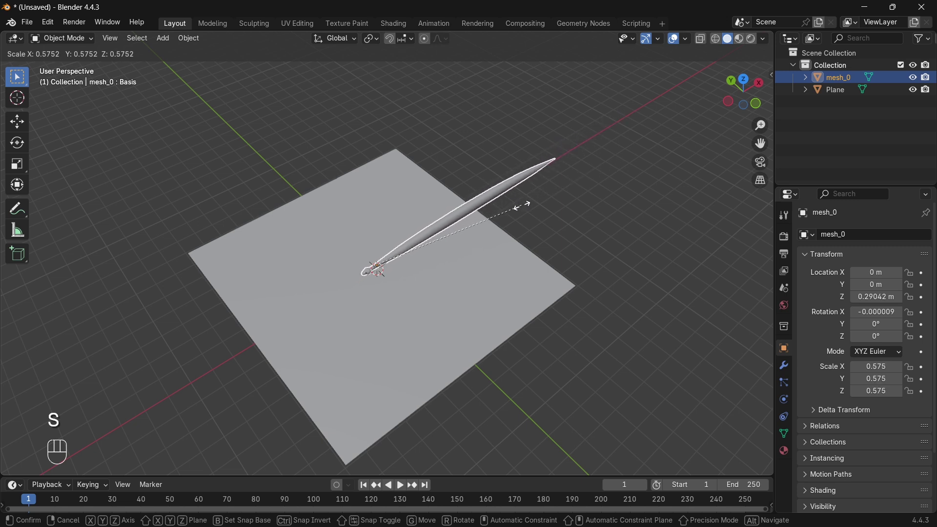
left_click(451, 236)
Add a Bézier curve at the scene origin
scroll(452, 236, "up", 5)
key("shift+a")
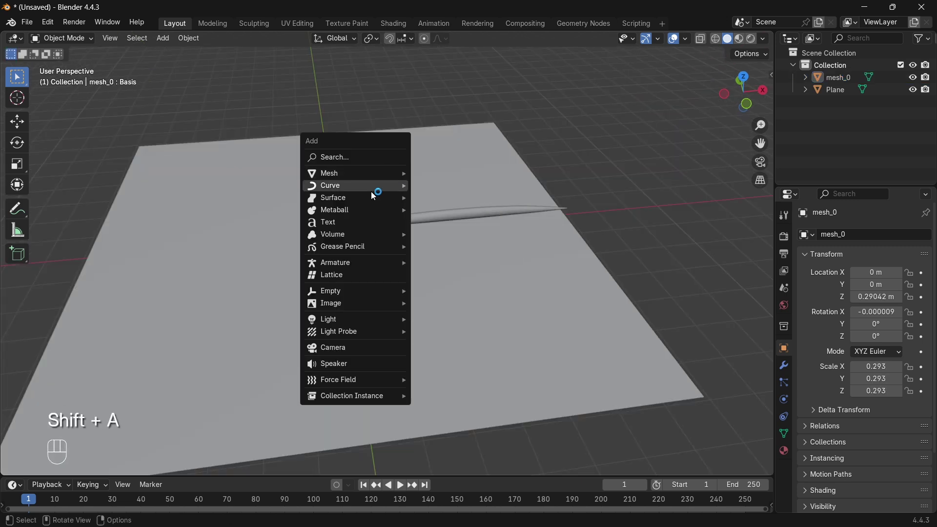
mouse_move(361, 186)
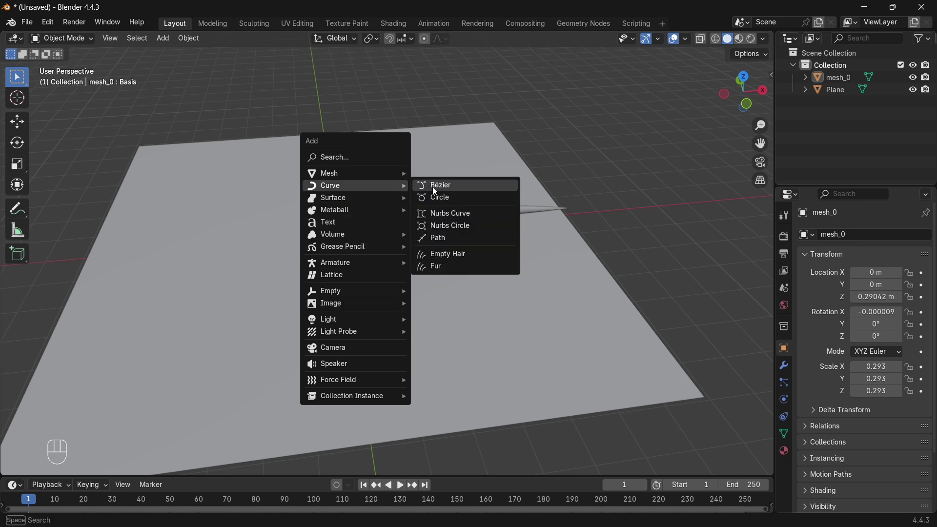
left_click(435, 187)
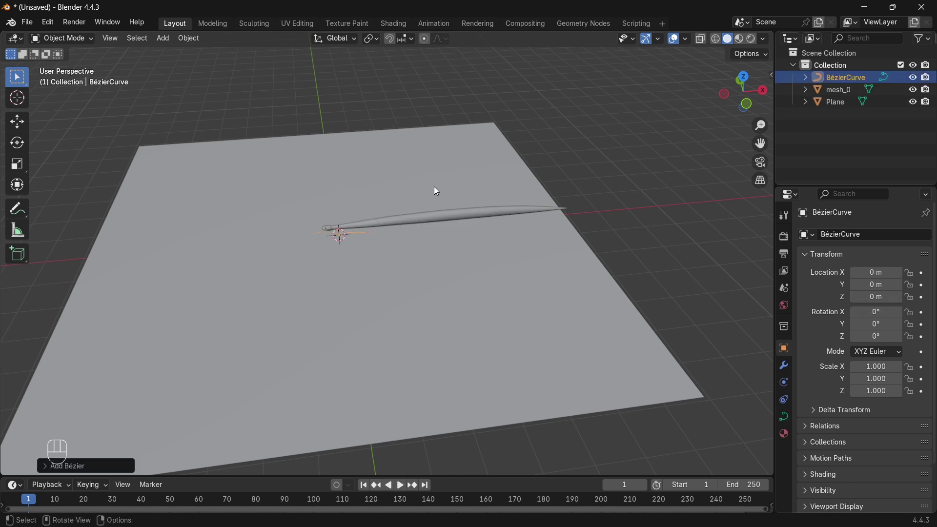
Hide the plane and the mesh_0 snake in the viewport
left_click(913, 102)
scroll(546, 234, "up", 5)
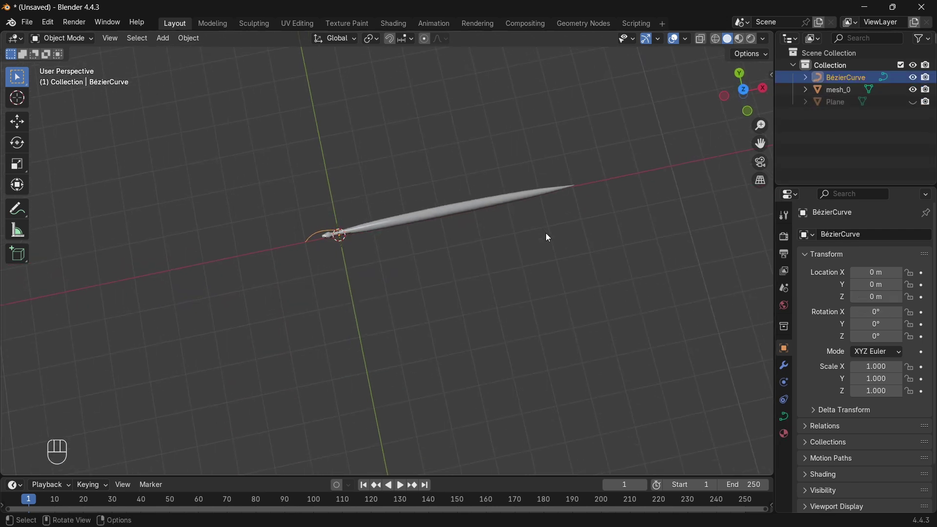
scroll(545, 233, "up", 1)
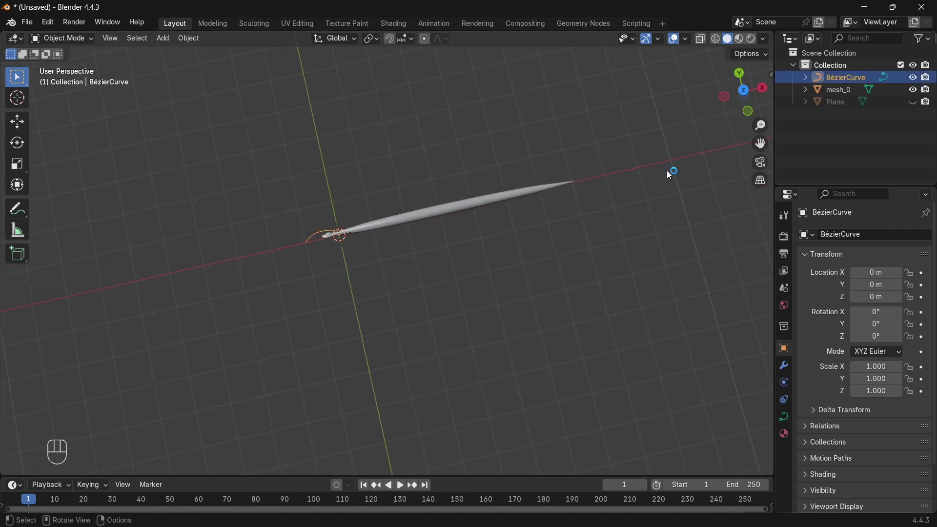
left_click(915, 90)
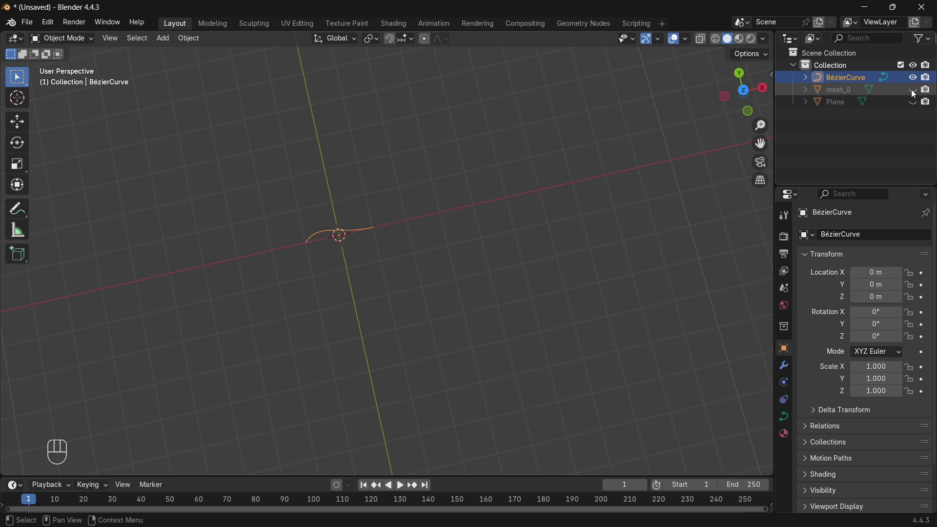
Put the Bézier curve in Edit Mode in top view and delete all its default vertices
left_click(746, 90)
key("Tab")
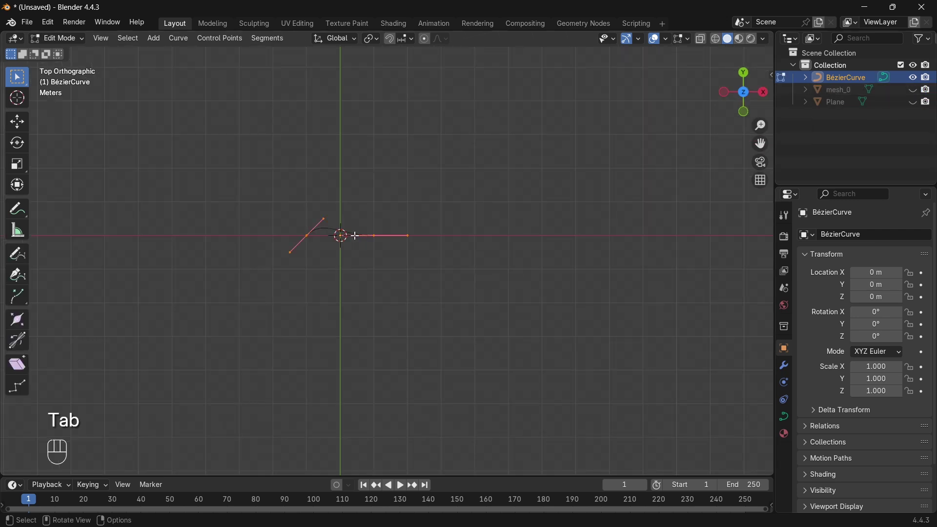
key("Delete")
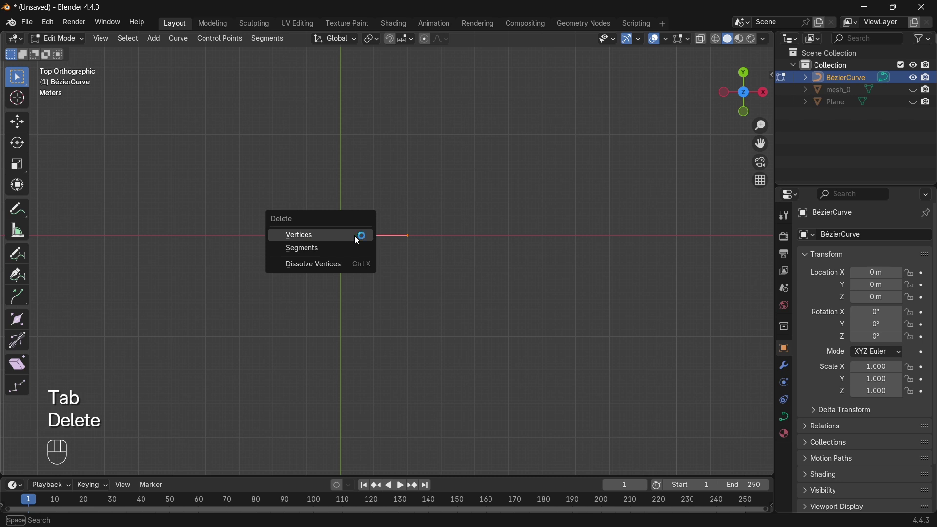
left_click(357, 236)
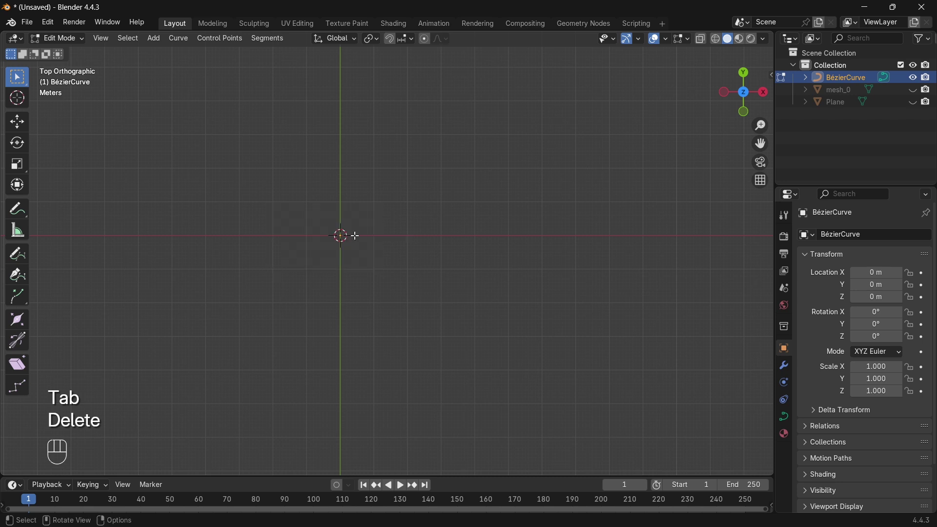
Draw a long winding freehand path with many tight bends across both sides of the Y axis, using the curve Draw tool
left_click(17, 258)
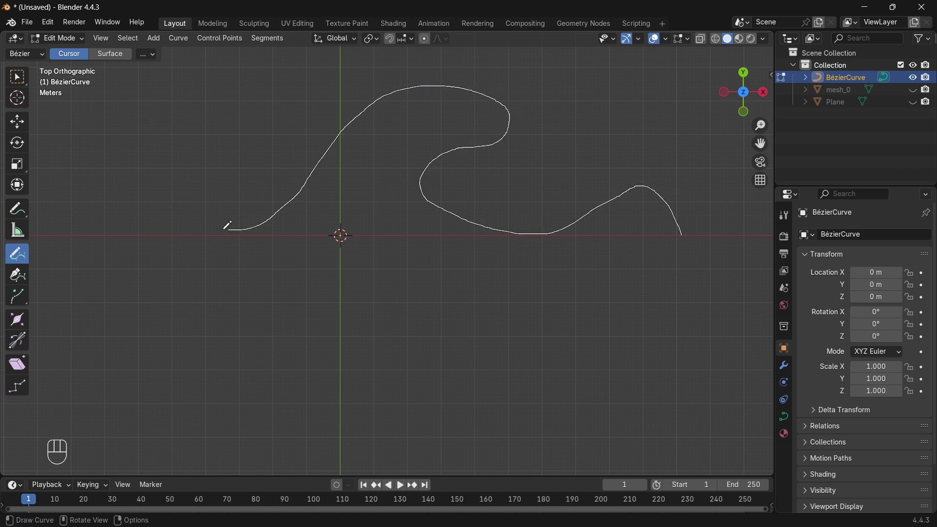
left_click_drag(110, 167, 79, 161)
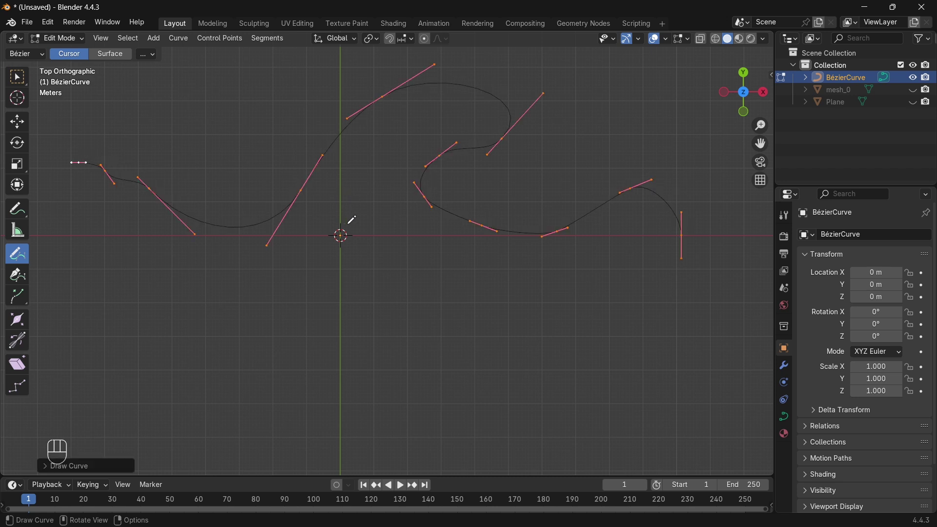
key("ctrl+z")
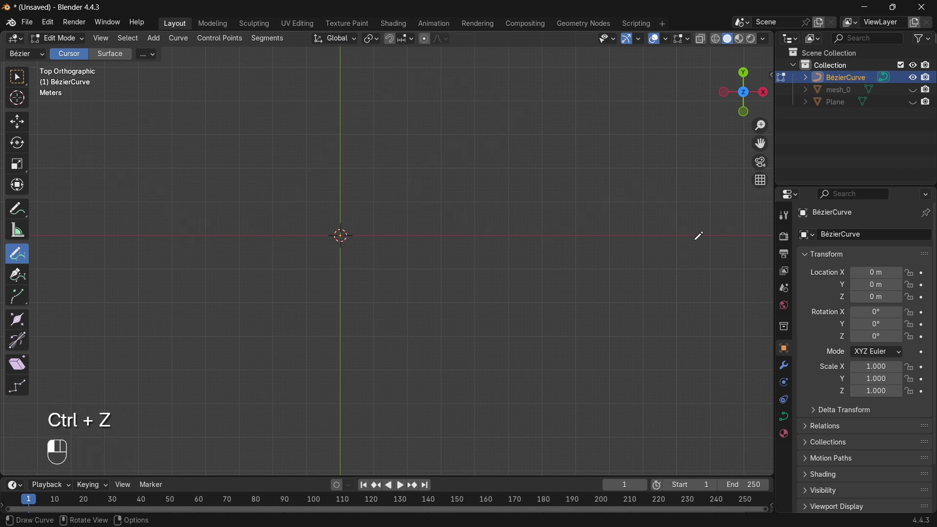
left_click_drag(616, 209, 556, 164)
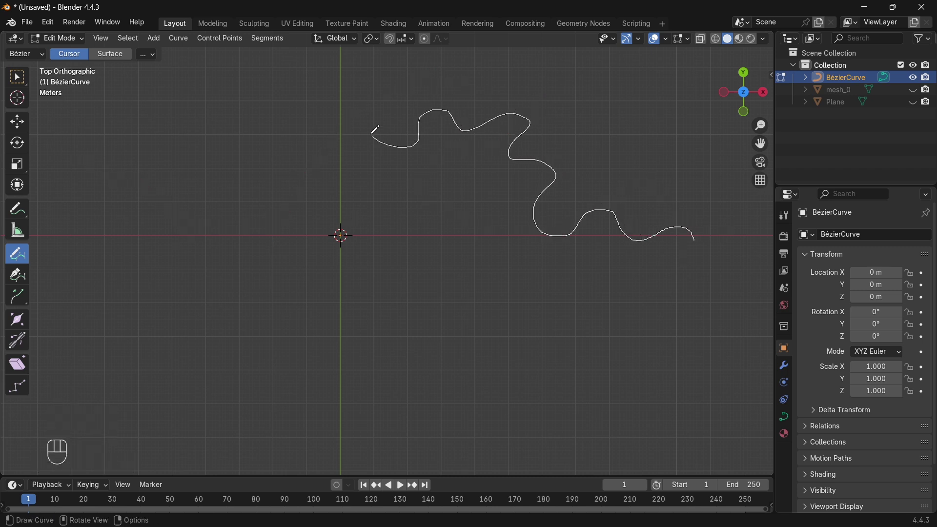
left_click_drag(164, 229, 138, 264)
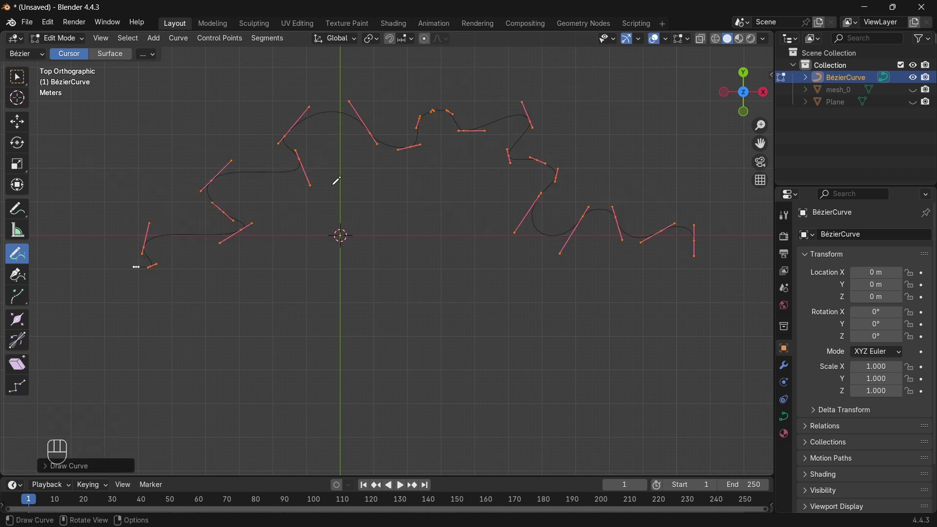
Return to Object Mode and unhide the mesh_0 snake
middle_click_drag(337, 180, 419, 146)
left_click(49, 39)
left_click(65, 49)
left_click(913, 89)
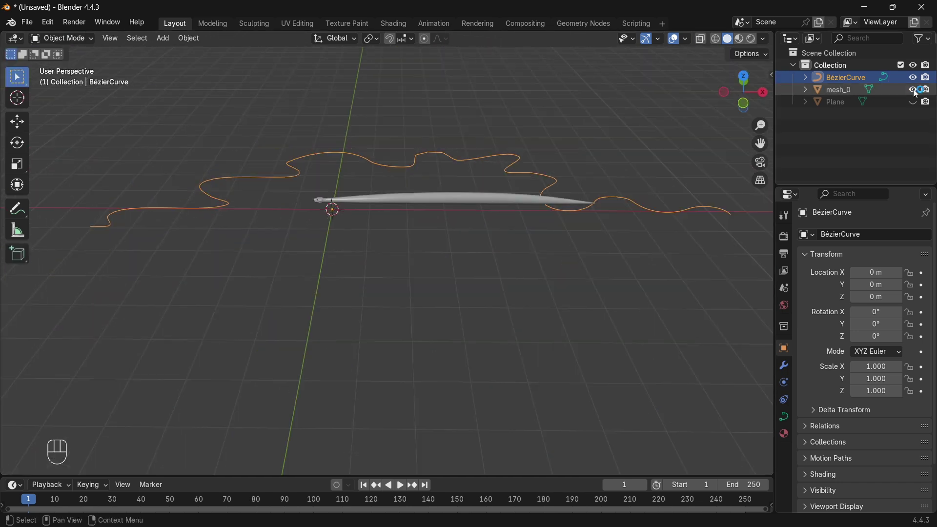
Scale the mesh_0 snake down further to about 0.148 to suit the drawn path
mouse_move(558, 193)
middle_mouse_down()
mouse_move(572, 203)
mouse_move(550, 205)
middle_mouse_up()
scroll(537, 195, "up", 3)
left_click(513, 180)
key("s")
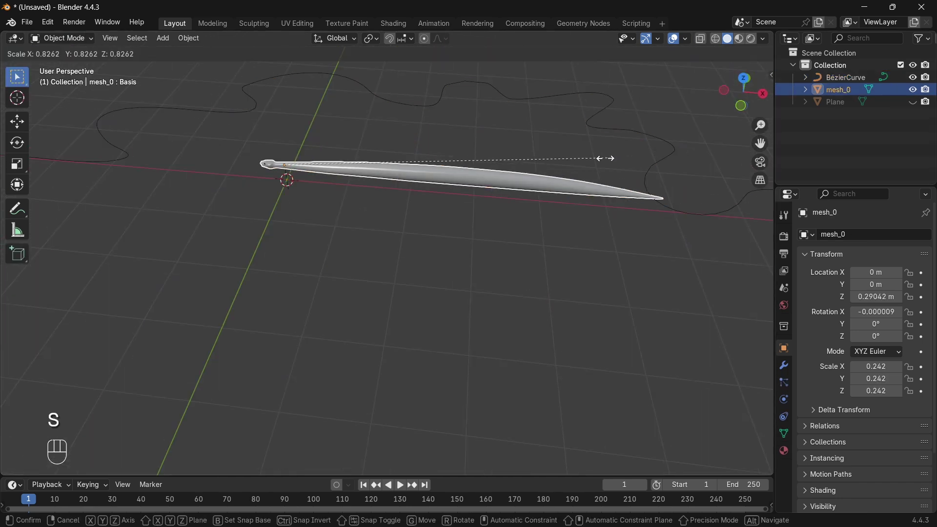
left_click(521, 155)
scroll(481, 148, "down", 4)
middle_click_drag(481, 148, 420, 208)
scroll(421, 208, "up", 3)
left_click_drag(760, 143, 744, 230)
scroll(581, 223, "up", 2)
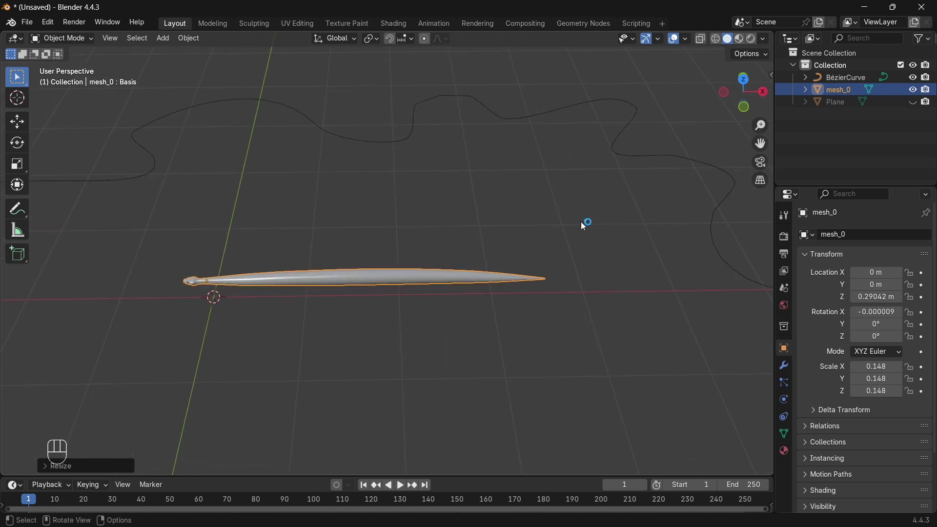
Add a Curve modifier to mesh_0 with BézierCurve as its curve object
left_click(784, 366)
left_click(861, 235)
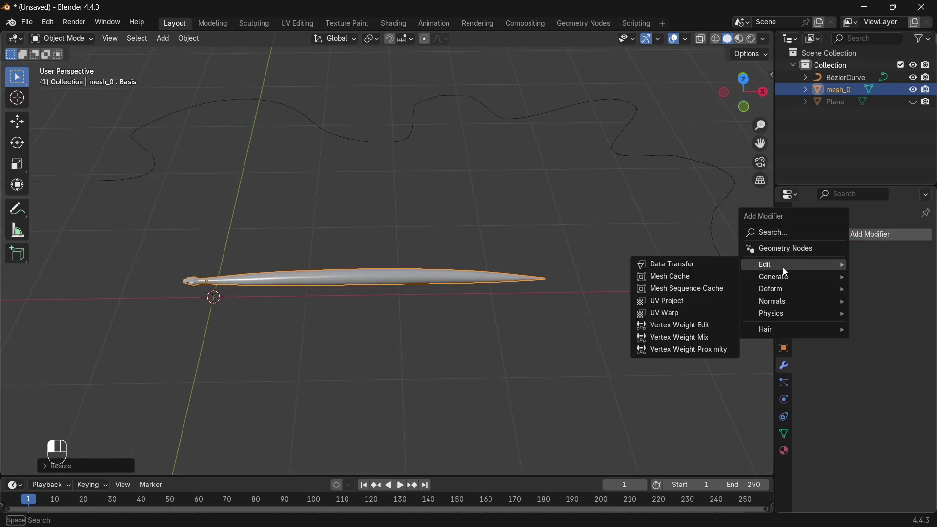
mouse_move(796, 278)
left_click(695, 312)
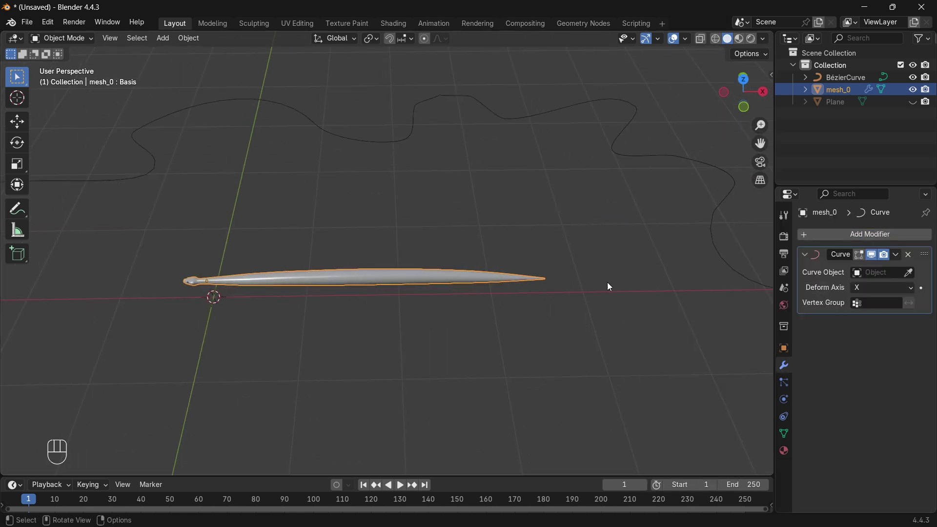
left_click(897, 273)
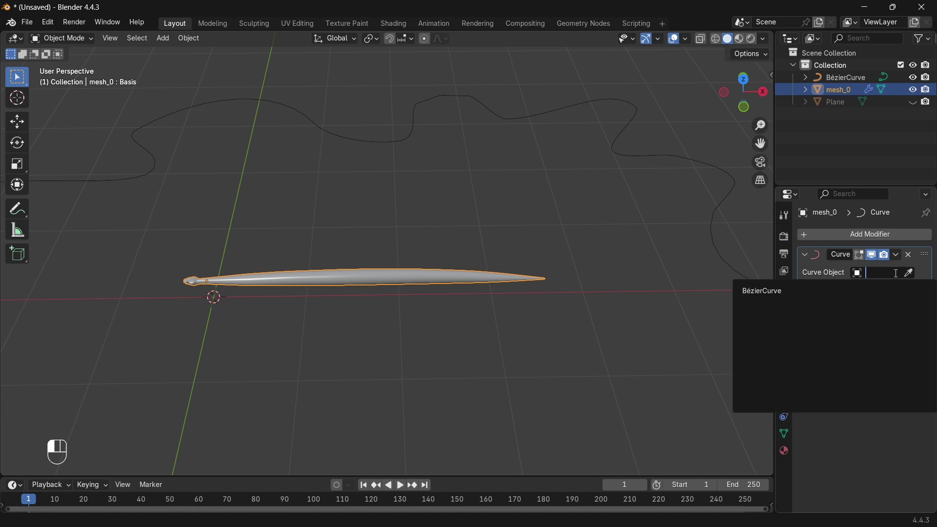
left_click(829, 292)
scroll(604, 245, "down", 4)
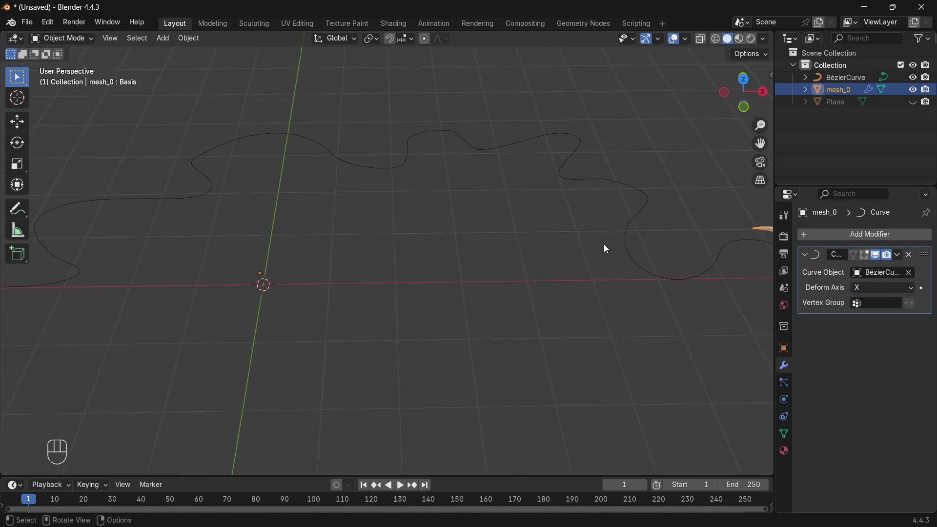
left_click_drag(759, 143, 448, 174)
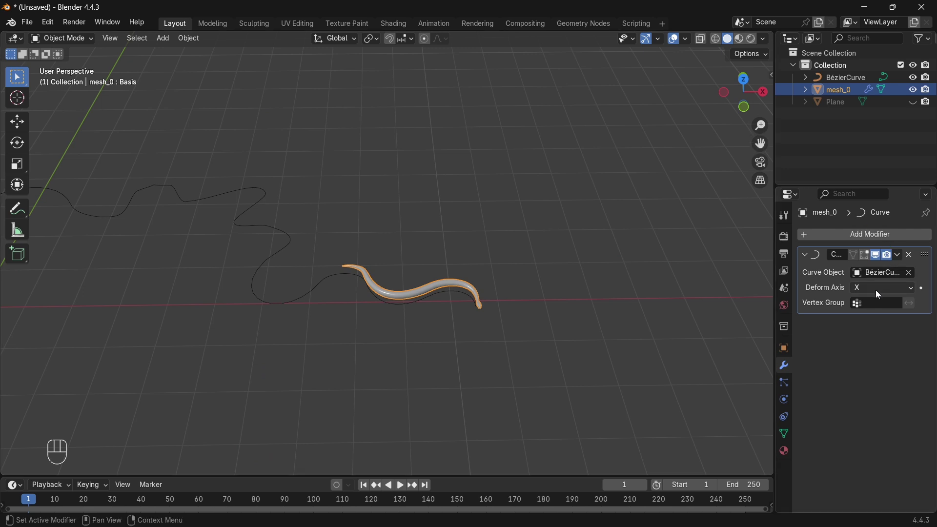
Try the Y and -Z deform axes on the snake's Curve modifier and return the axis to X
left_click(878, 288)
left_click(863, 317)
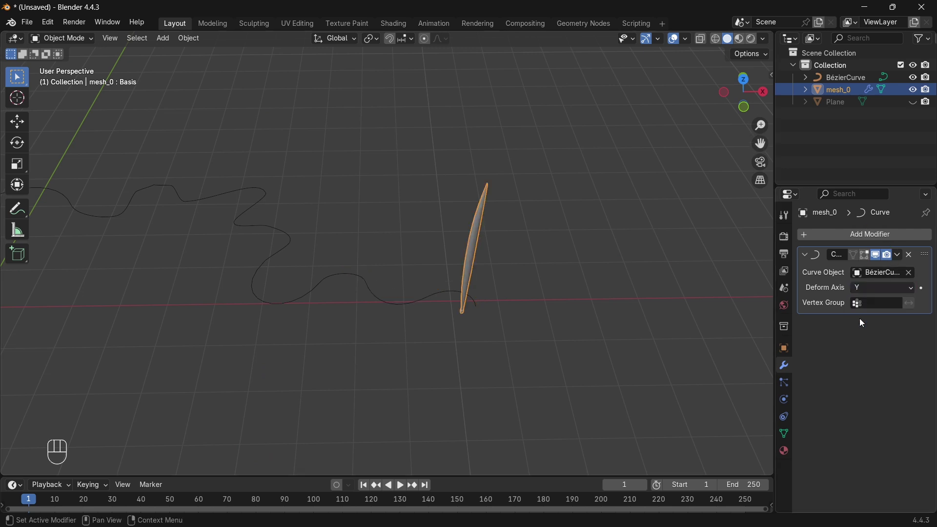
left_click(888, 286)
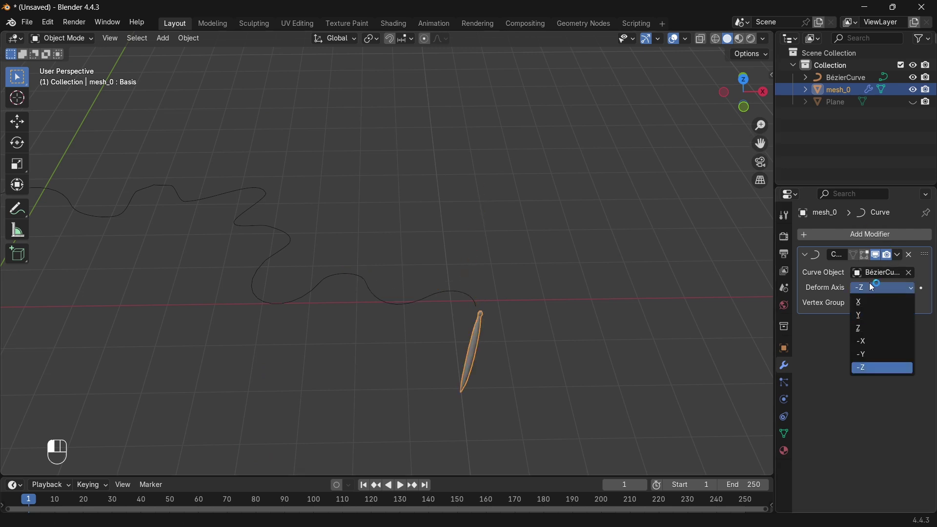
left_click(862, 303)
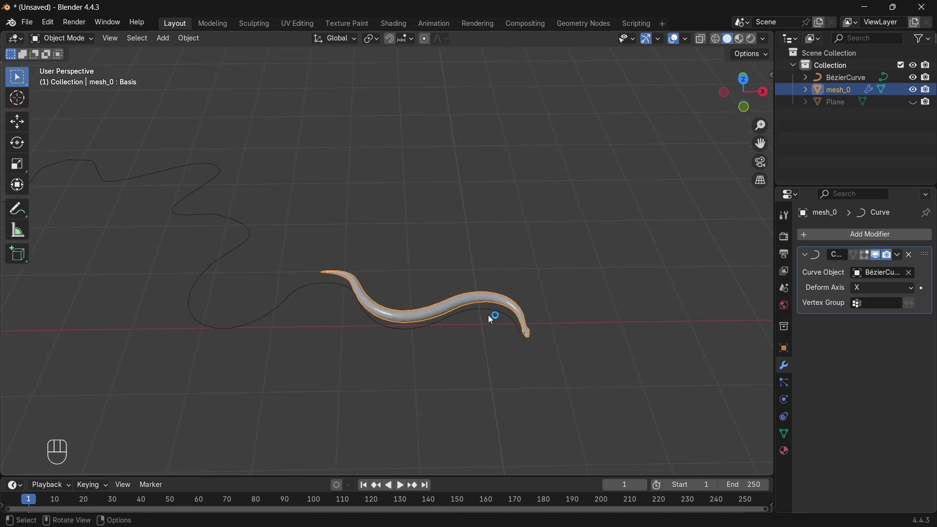
Try shifting mesh_0's Z location and its Y location to -0.73 m, undoing each change
left_click(785, 349)
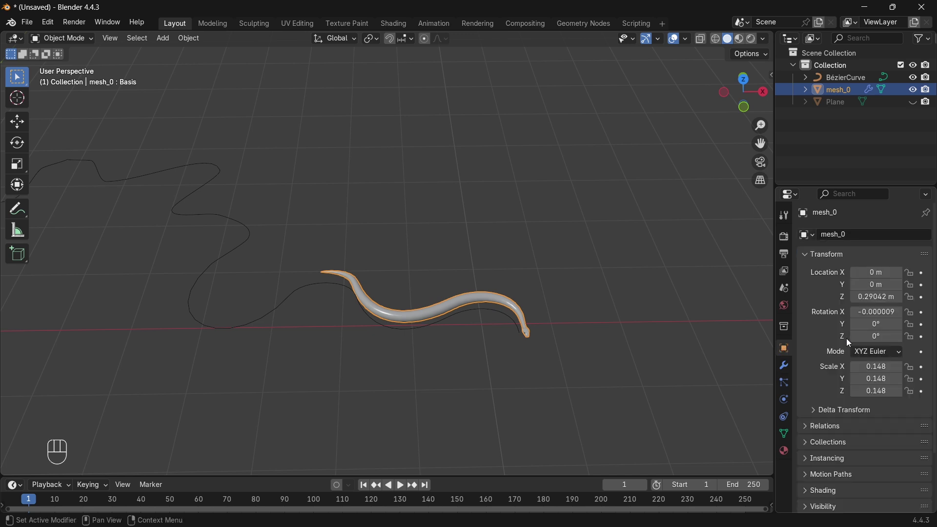
left_click_drag(876, 298, 832, 297)
key("ctrl+z")
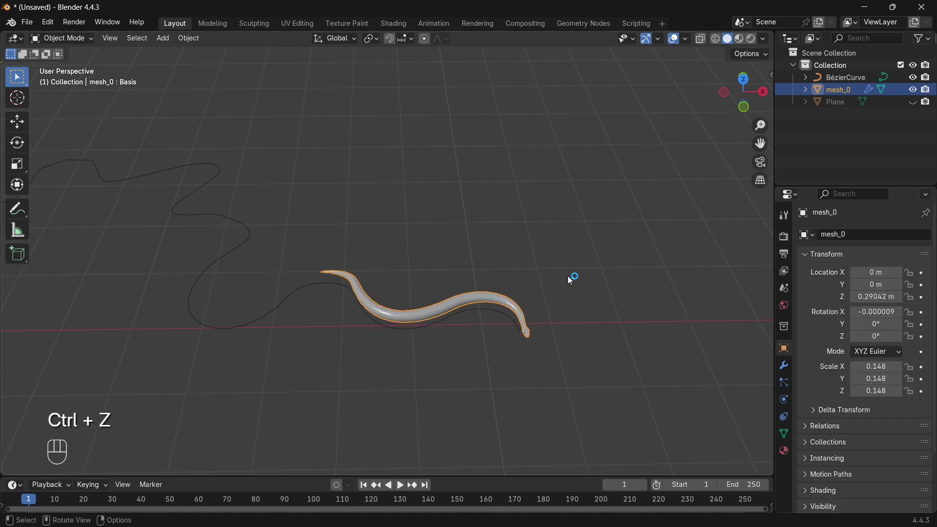
left_click_drag(876, 285, 820, 284)
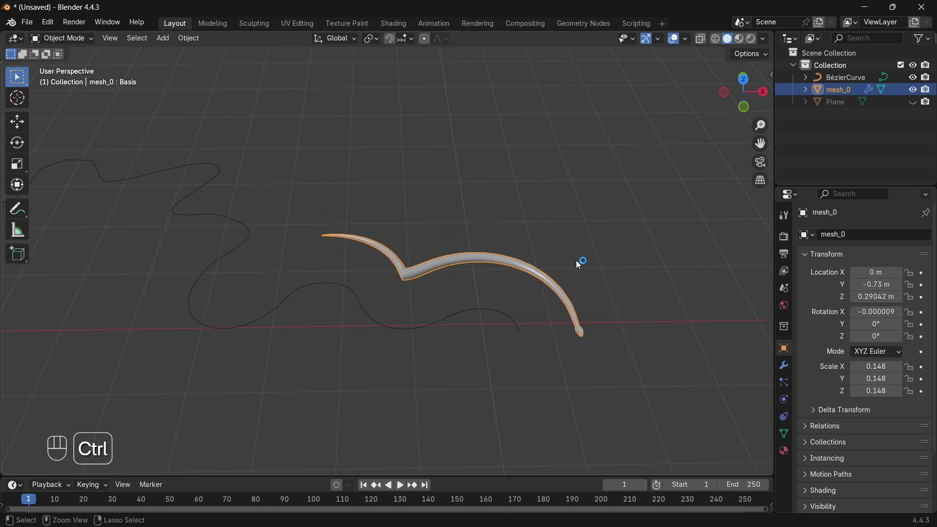
key("ctrl+z")
Slide mesh_0 along the curve to Location X 5.55 m and lower it to ground level at Location Z 0.040417 m, checking in right view
left_click_drag(880, 271, 927, 271)
middle_click_drag(306, 275, 337, 224)
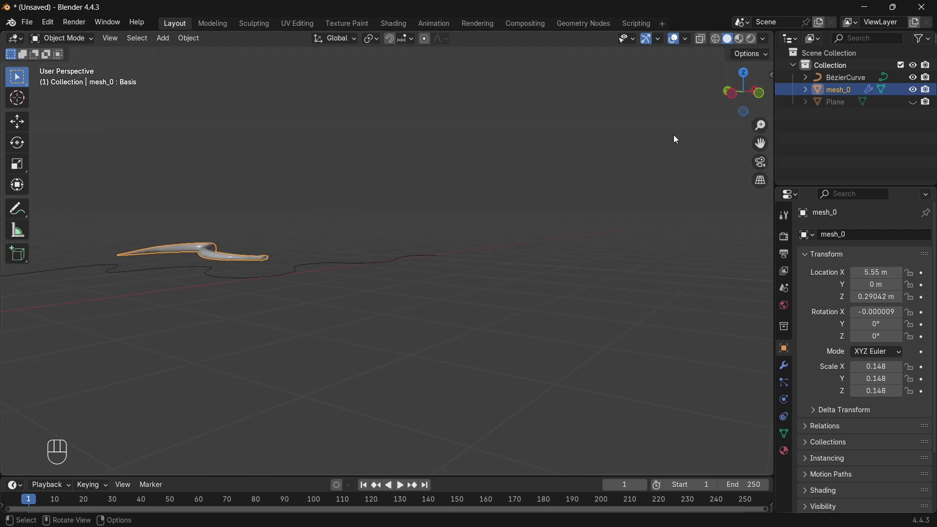
left_click(759, 92)
scroll(251, 225, "up", 2)
left_click_drag(755, 142, 311, 176)
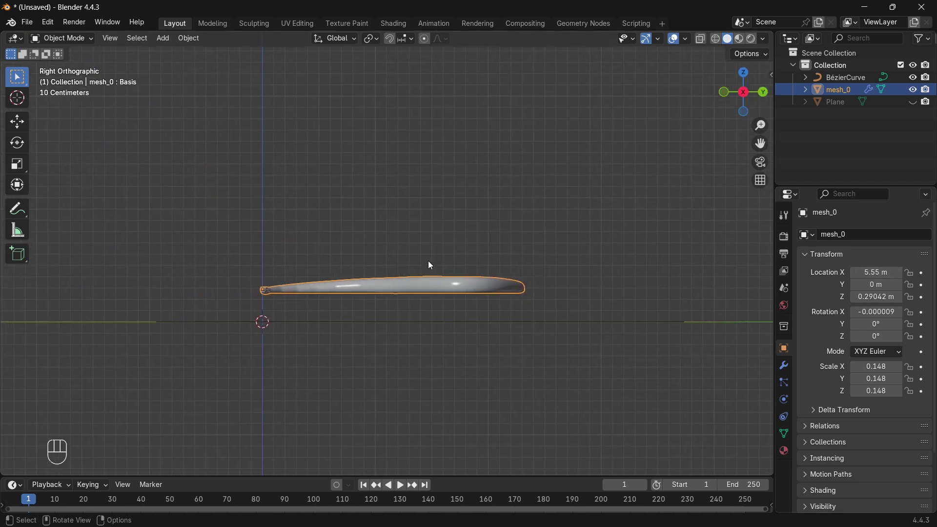
scroll(428, 261, "up", 3)
left_click_drag(873, 296, 858, 303)
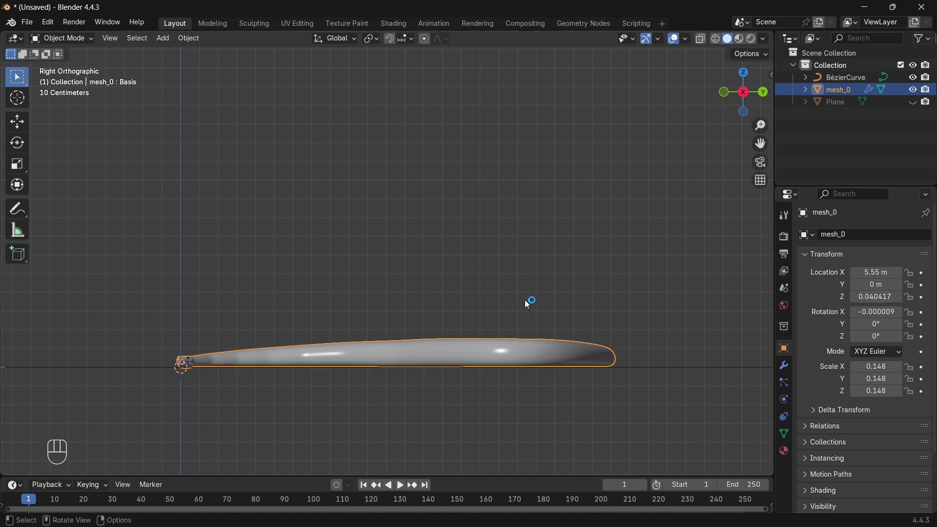
middle_click_drag(525, 299, 526, 301)
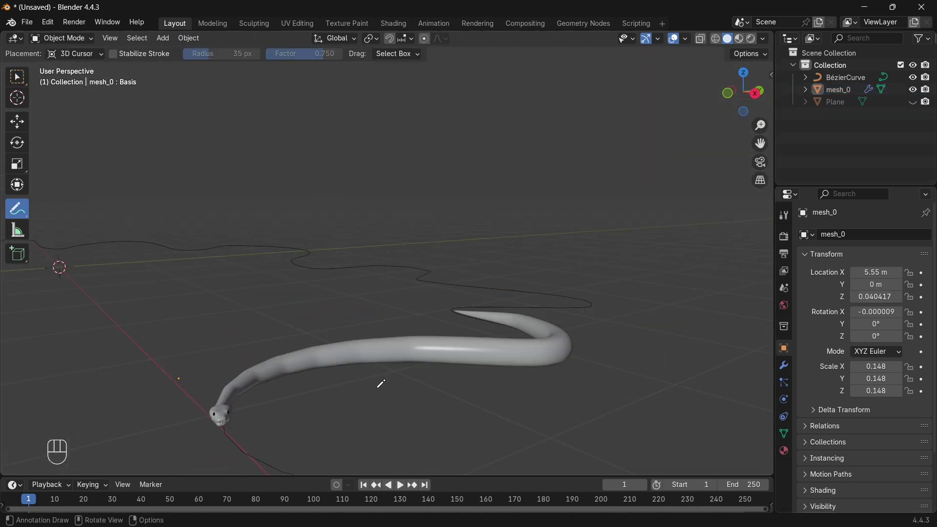
Circle the uneven body section behind the snake's head with an annotation and erase it again
left_click_drag(377, 388, 235, 331)
left_click_drag(378, 390, 378, 391)
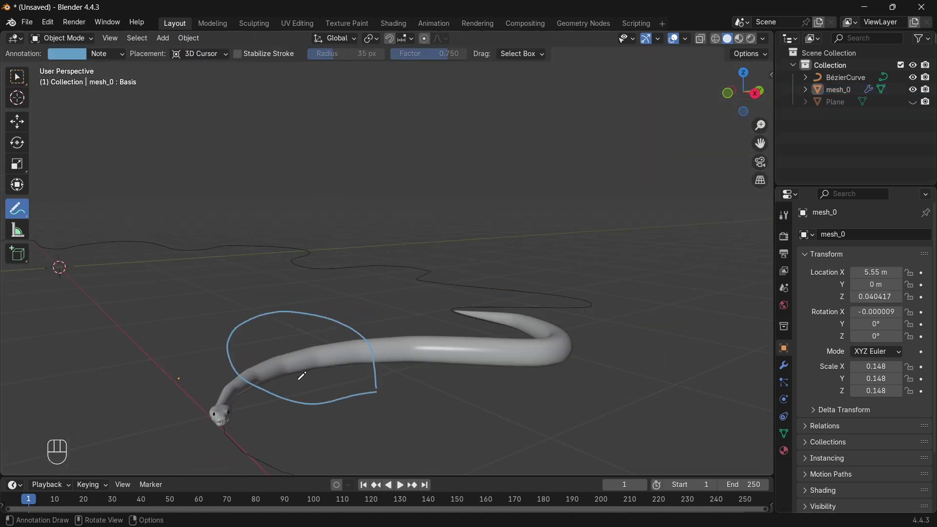
left_click_drag(17, 209, 92, 274)
left_click_drag(236, 325, 250, 379)
left_click(17, 77)
Increase the Bézier curve's preview resolution to smooth the snake's deformation
left_click(577, 306)
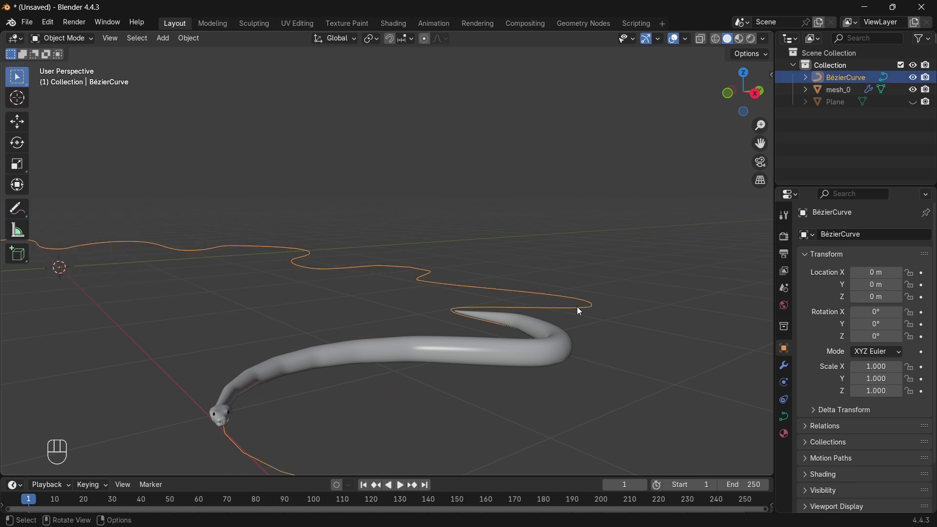
left_click(785, 417)
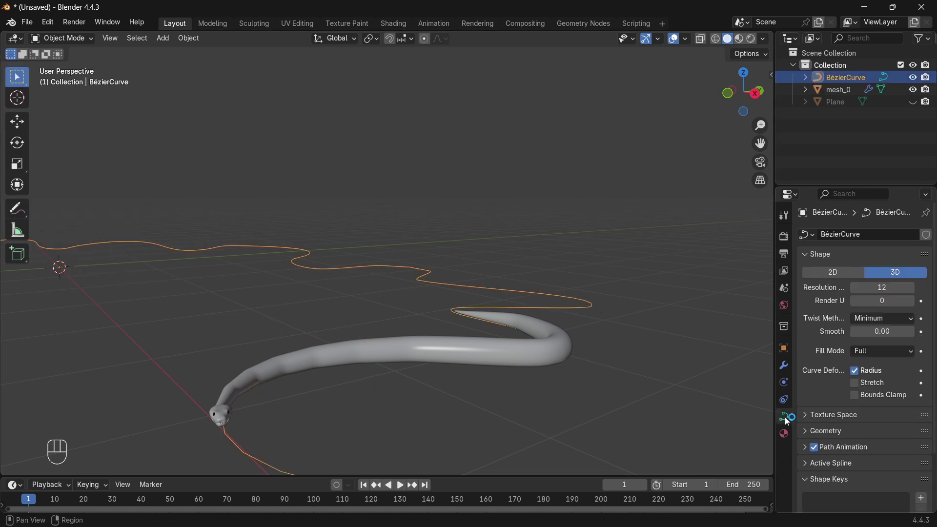
mouse_move(882, 287)
left_mouse_down()
mouse_move(898, 288)
mouse_move(885, 287)
left_mouse_up()
middle_click_drag(548, 366, 542, 366)
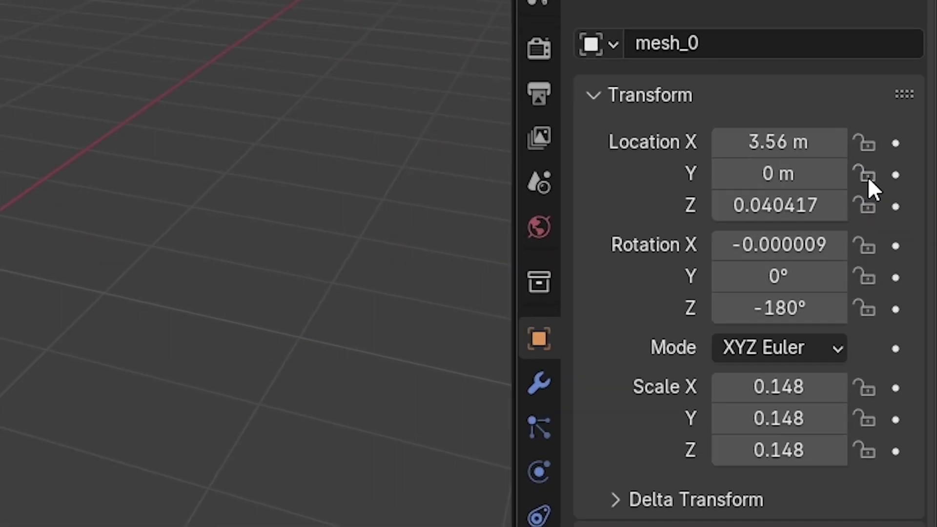
Lock mesh_0's Y and Z location and test moving it along the curve
left_click(873, 210)
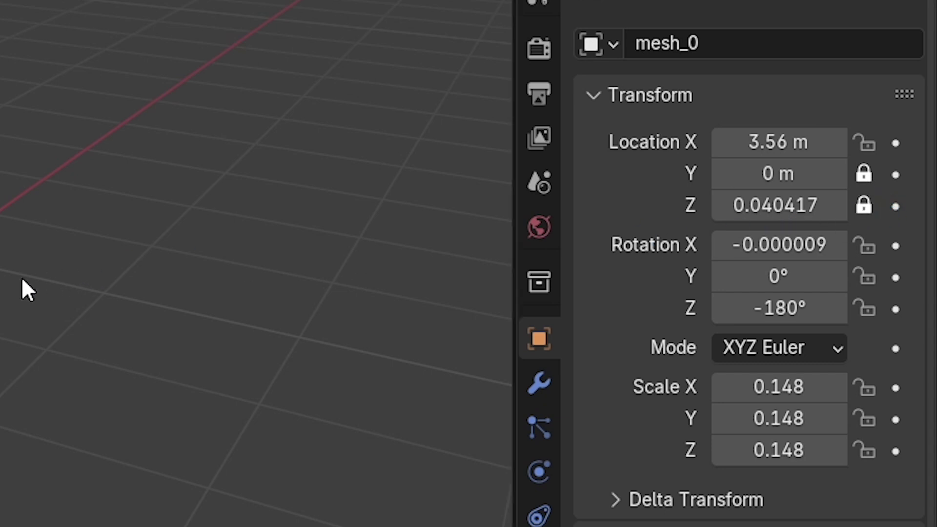
key("g")
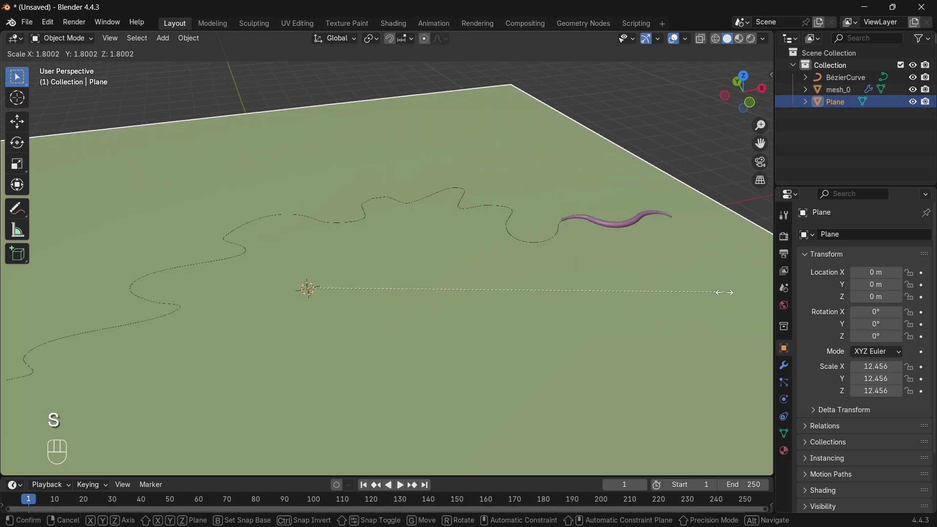
Scale the ground plane up to 11.887 so that it extends beneath the curve and snake
left_click(706, 293)
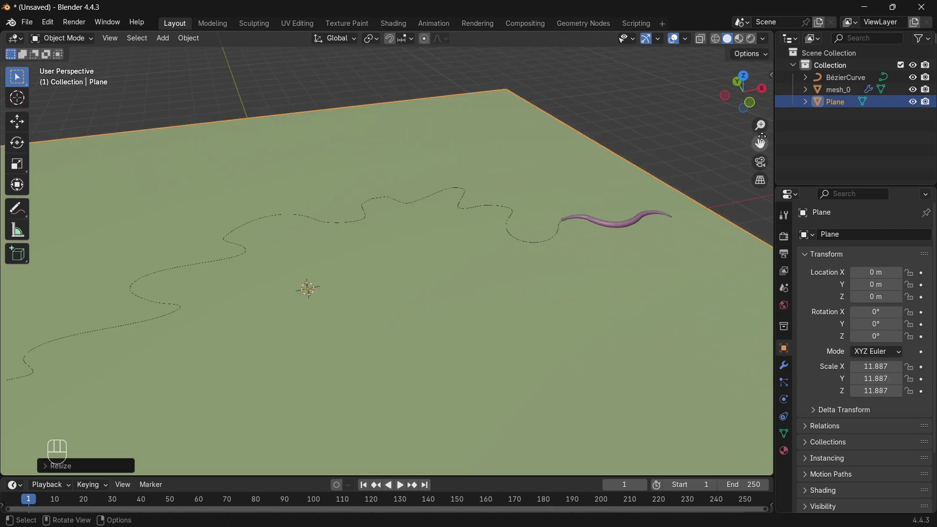
left_click_drag(760, 143, 521, 295)
scroll(520, 295, "up", 3)
middle_click_drag(520, 295, 520, 278)
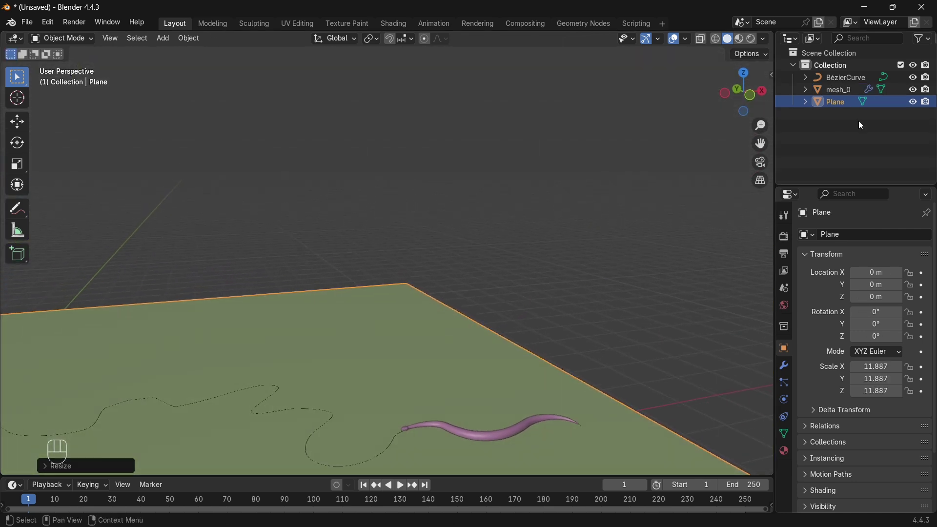
Select the snake, enlarge the timeline area, and keyframe Location X at 3.56 m on frame 1
left_click(487, 213)
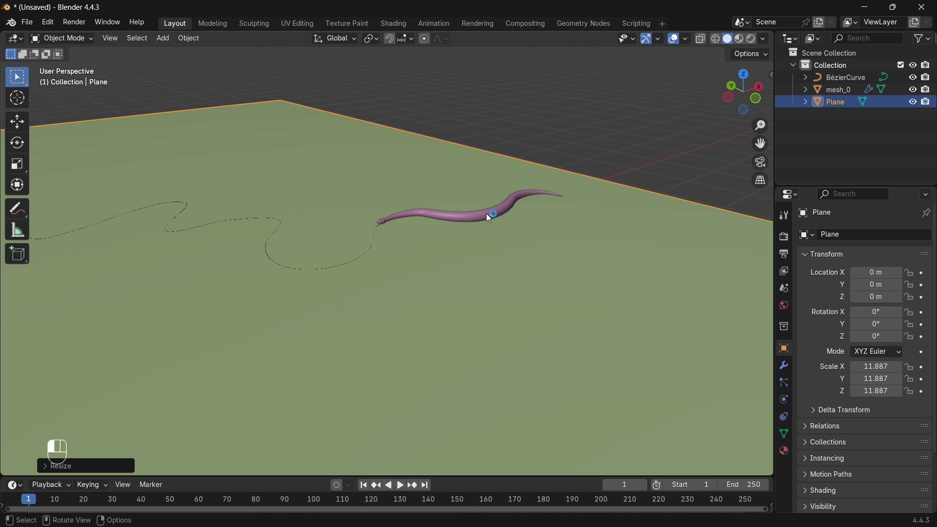
scroll(488, 212, "up", 1)
middle_click_drag(488, 213, 526, 206)
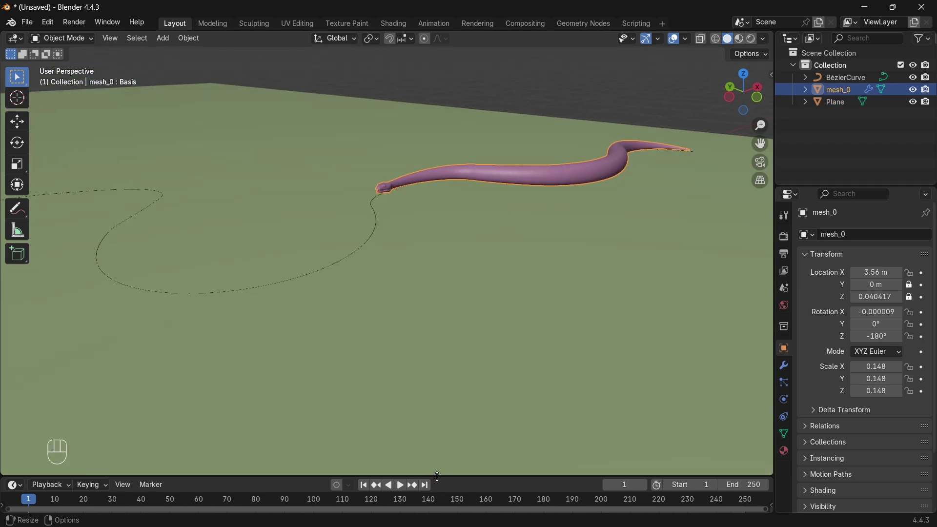
left_click_drag(438, 477, 438, 427)
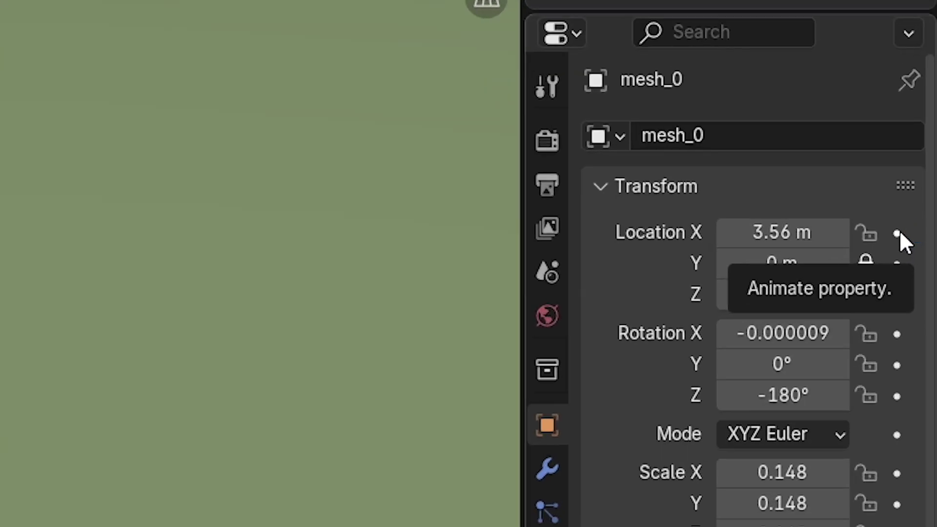
left_click(923, 273)
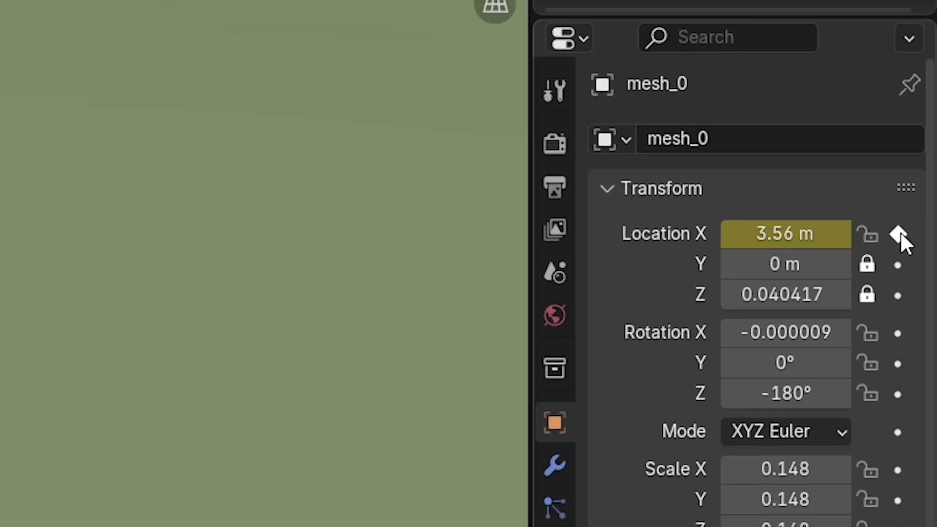
At frame 100, increase Location X to slide the snake far along the curve and keyframe it
left_click_drag(92, 451, 318, 453)
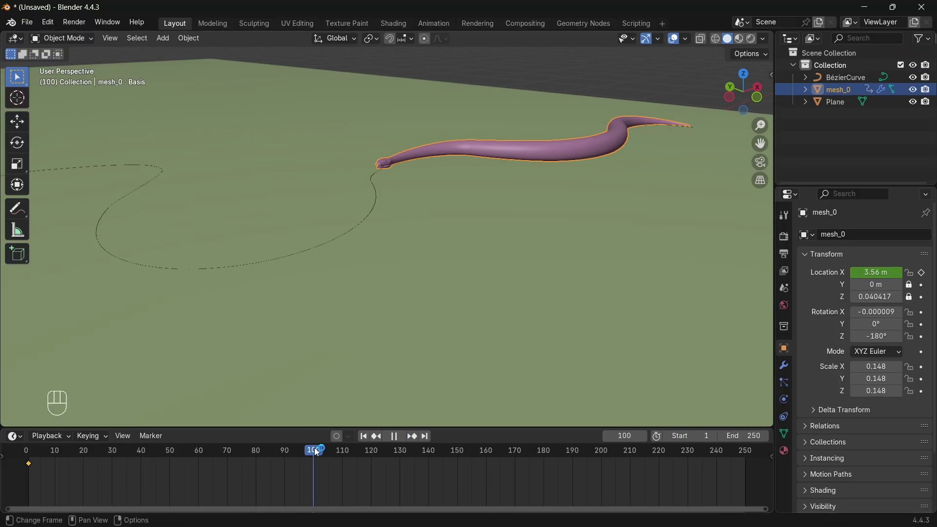
scroll(362, 296, "down", 3)
left_click_drag(872, 273, 905, 273)
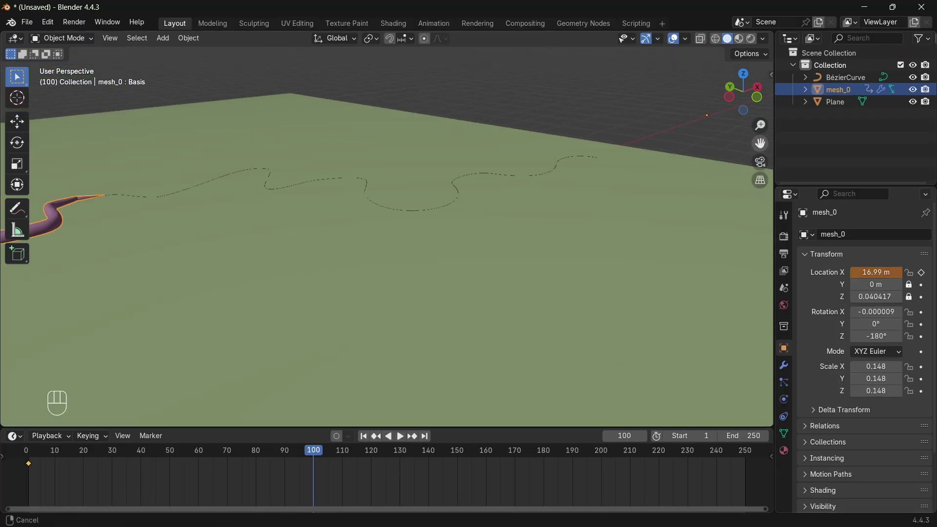
left_click_drag(760, 143, 902, 73)
left_click_drag(874, 272, 901, 272)
scroll(510, 236, "down", 4)
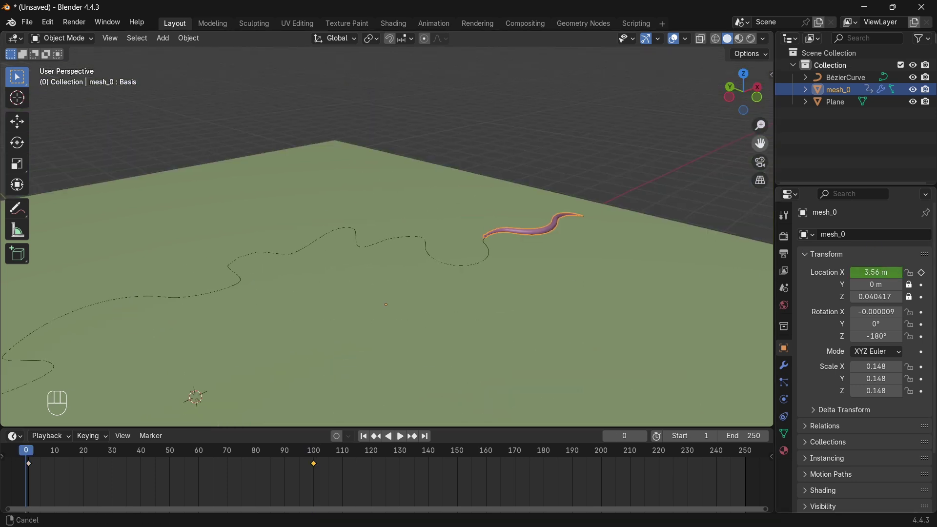
Play the animation from the start to preview the snake travelling along the curve, stopping around frame 39
scroll(617, 212, "up", 2)
left_click(646, 145)
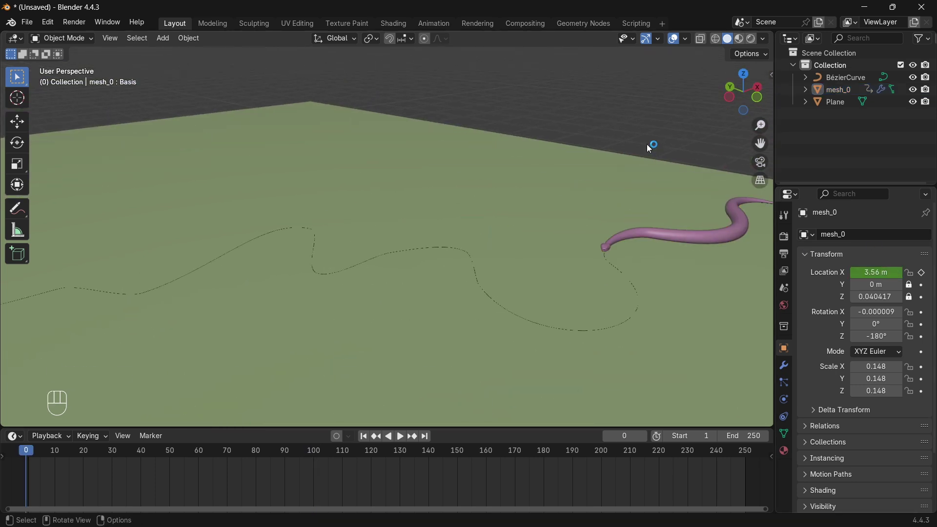
key("space")
key("space")
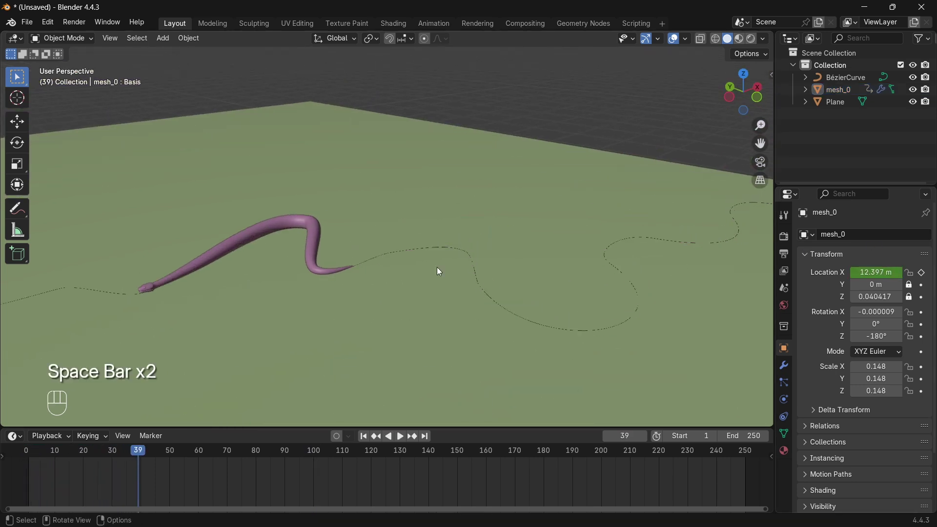
Slow the snake down by moving its second Location X keyframe to frame 220, and replay the animation
left_click(234, 248)
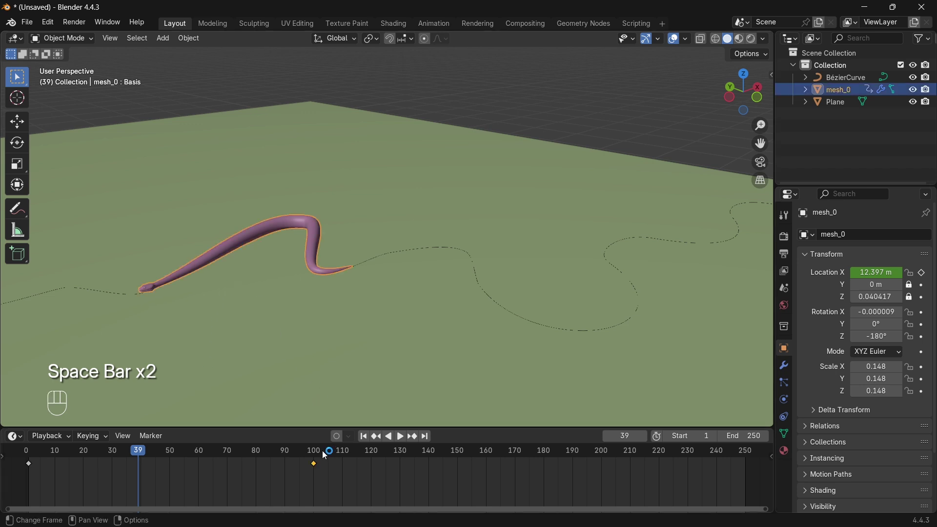
left_click_drag(315, 462, 666, 465)
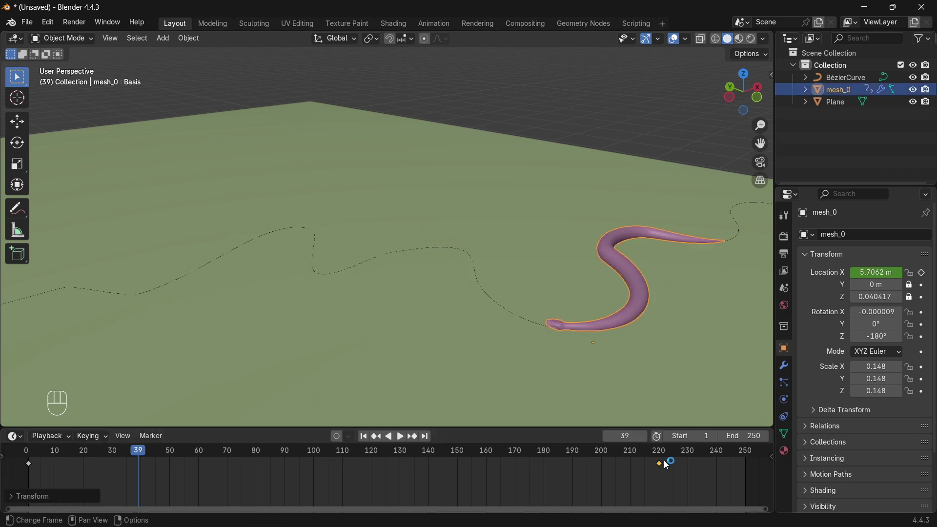
left_click(84, 450)
key("space")
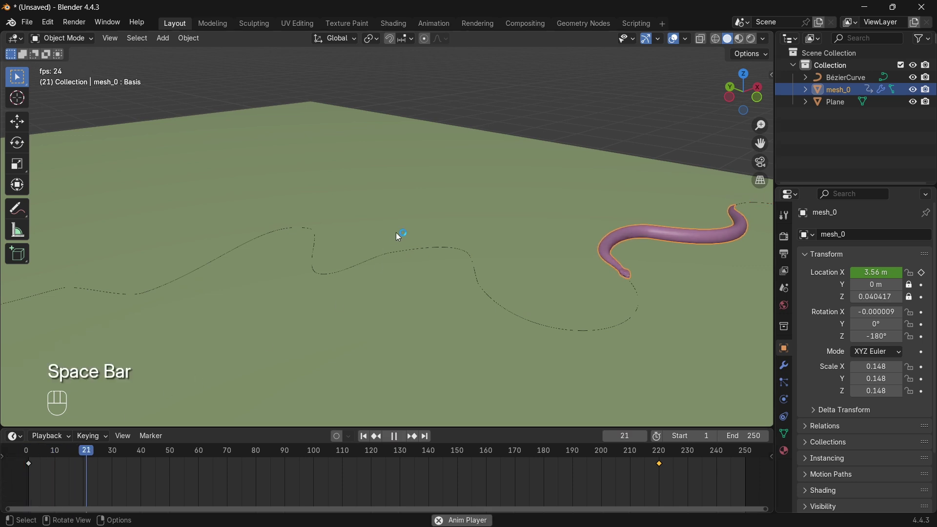
Scale the snake up to about 0.273 and replay the animation from near the start
key("s")
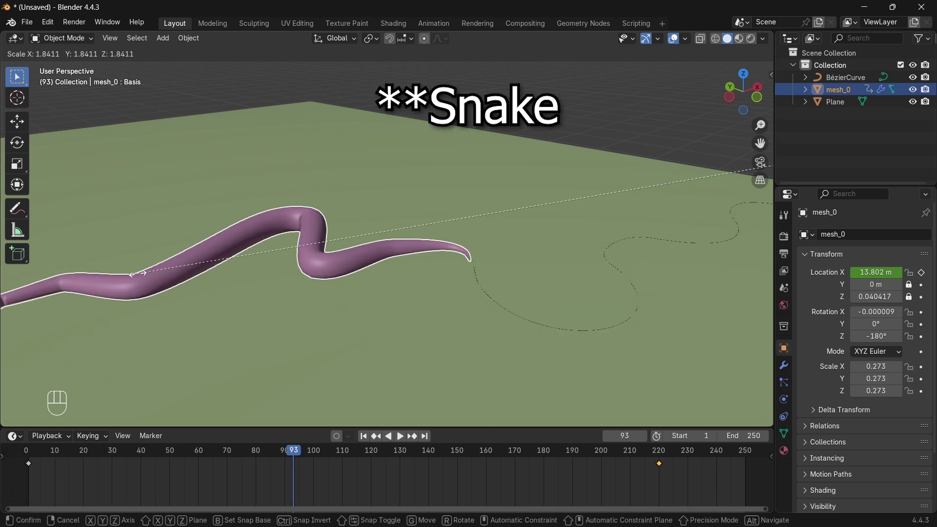
left_click(139, 275)
left_click_drag(282, 462, 38, 470)
key("space")
key("space")
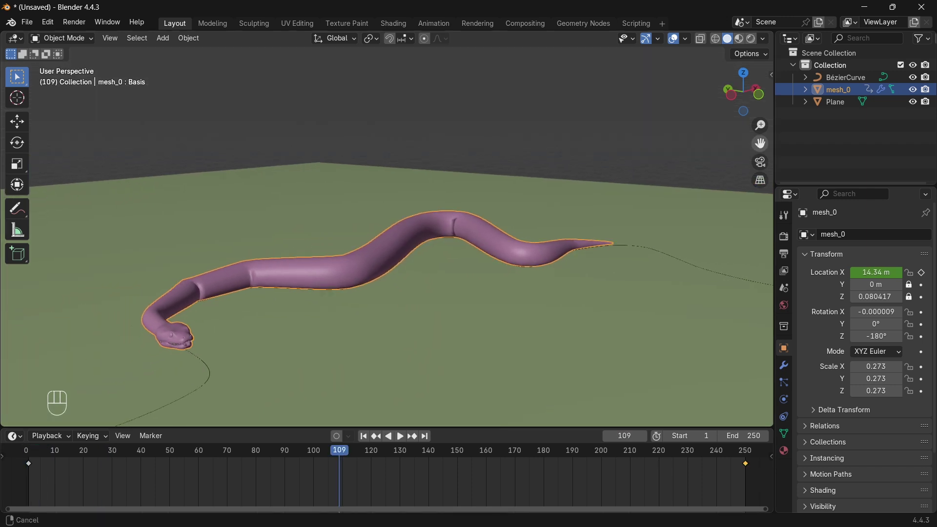
Select the Bézier curve near the snake's head and enter Edit Mode with the Select Box tool active
left_click_drag(760, 143, 769, 114)
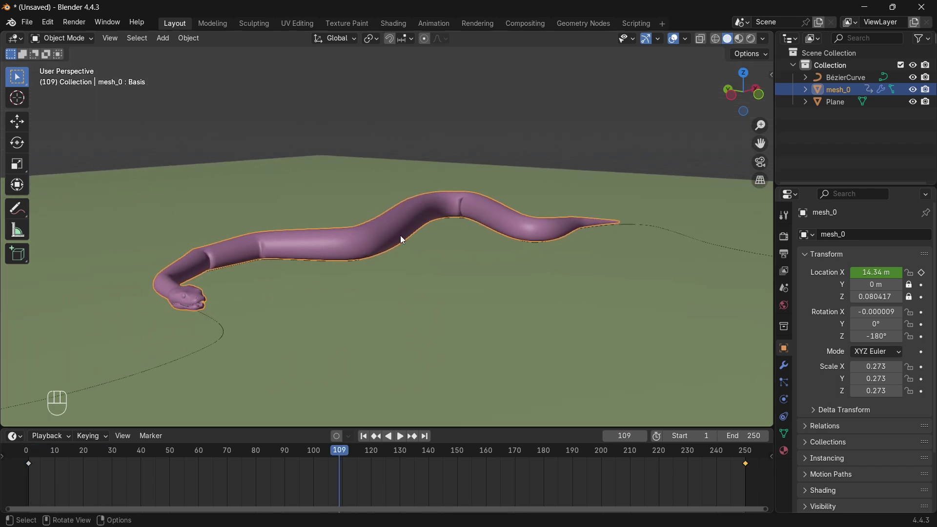
middle_click_drag(341, 263, 274, 288)
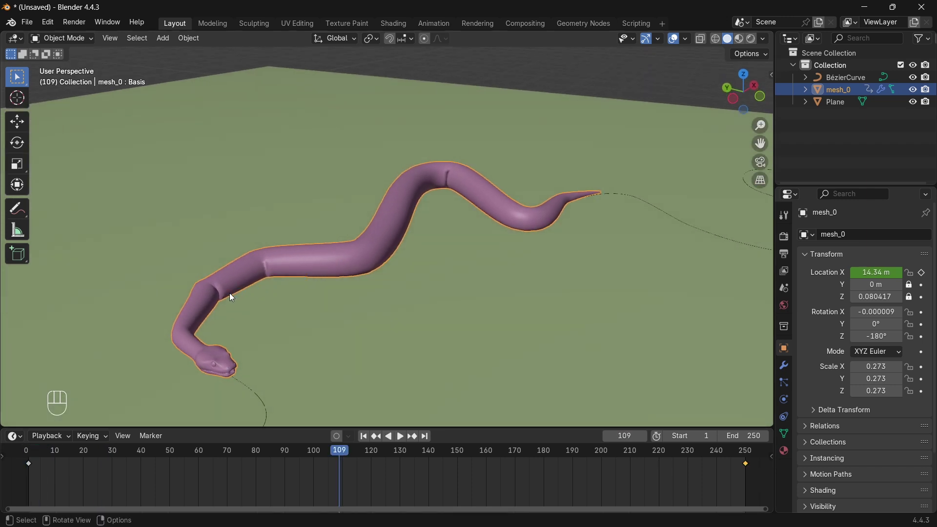
middle_click_drag(232, 297, 331, 268)
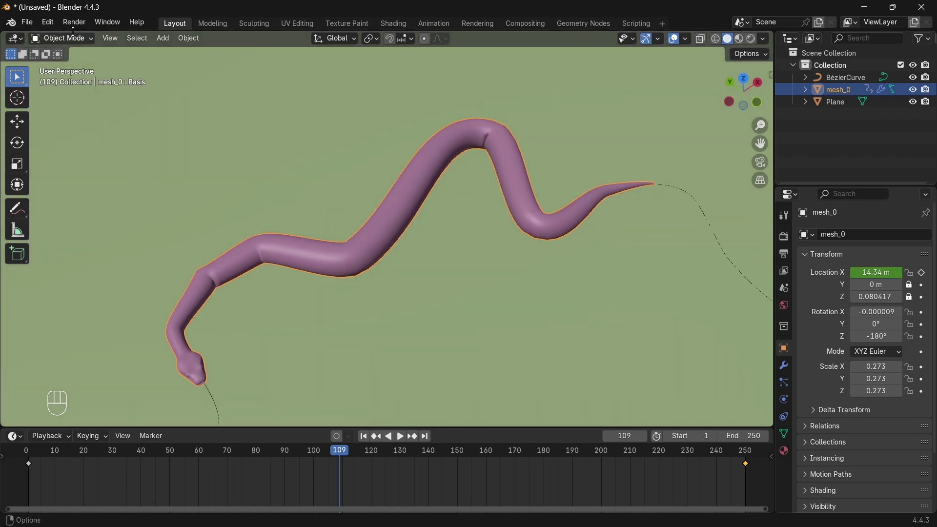
left_click(210, 394)
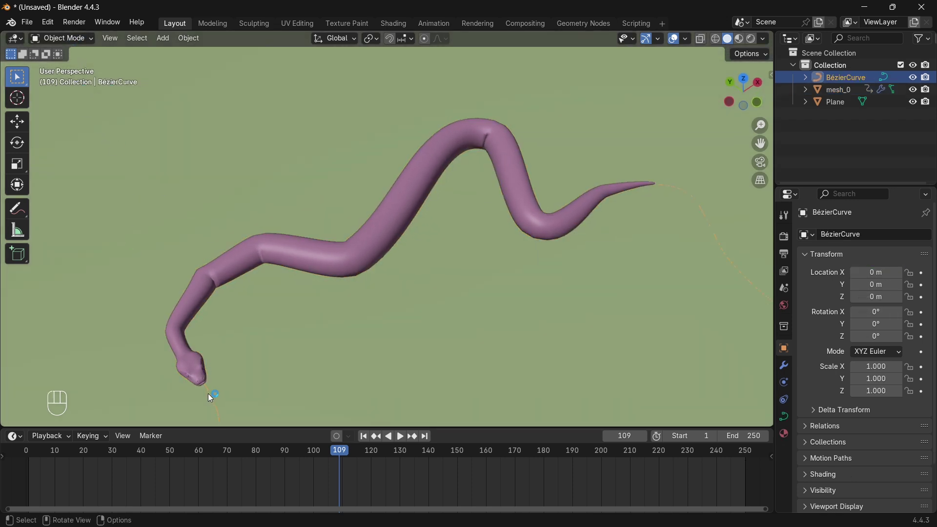
left_click(62, 39)
left_click(69, 66)
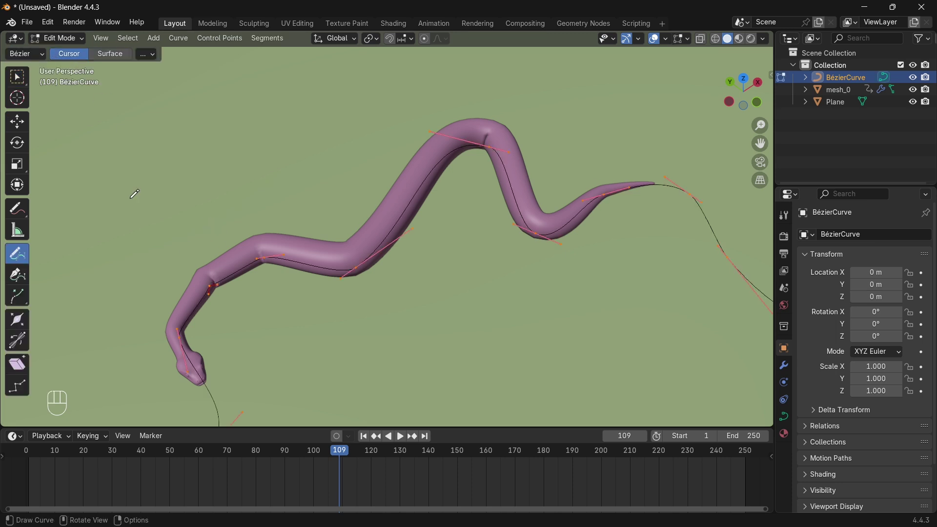
left_click(17, 83)
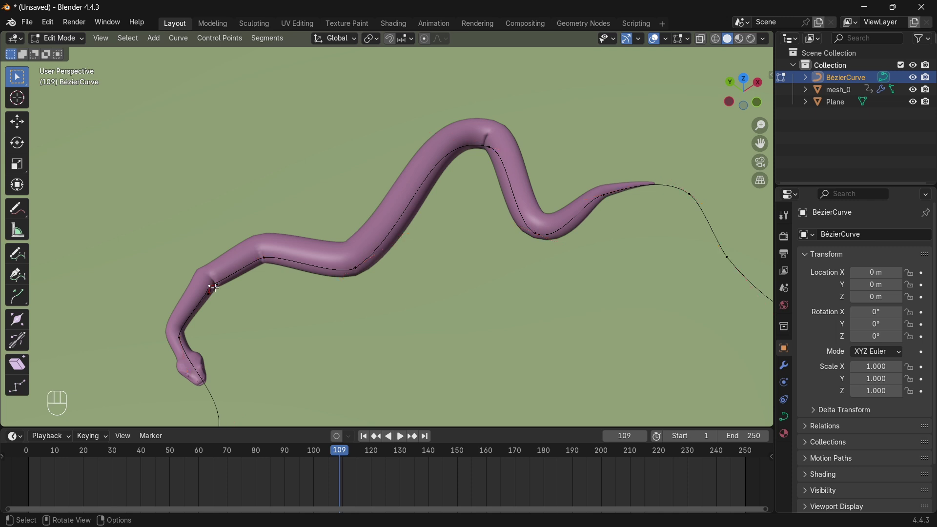
From the top view, reposition both handles of the kinked curve point just behind the snake's head to smooth the bend
key("KP_7")
key("g")
left_click(250, 288)
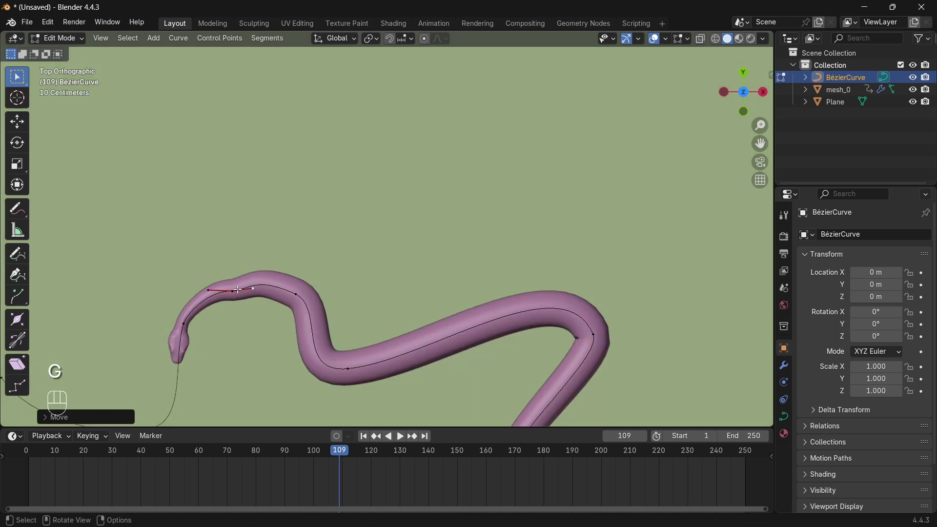
key("g")
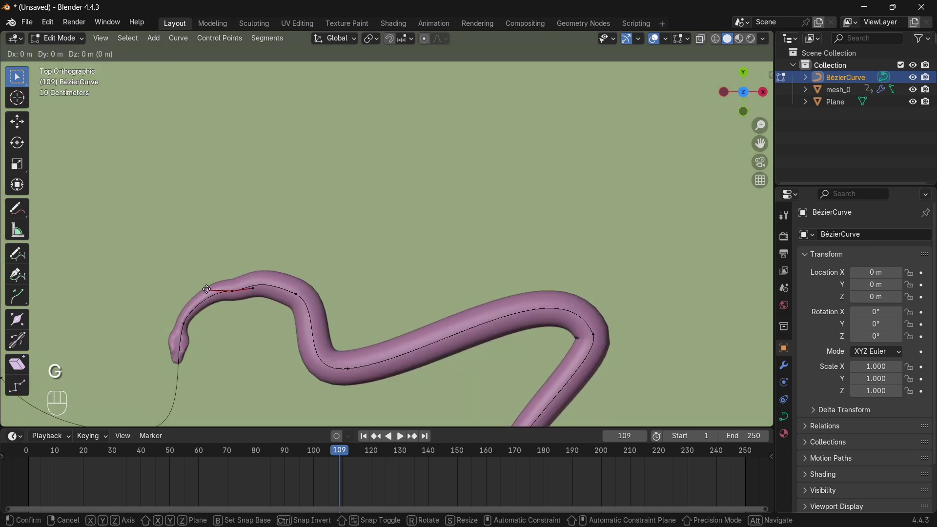
left_click(207, 300)
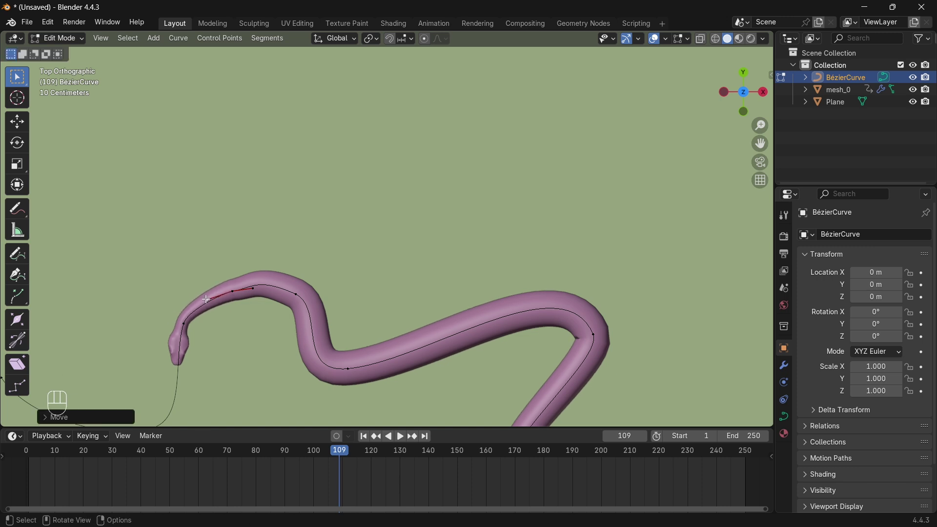
Smooth the sharp bend in the rear half of the snake's body by moving the curve point's handle there
key("v")
left_click(605, 345)
key("ctrl+z")
left_click(604, 357)
key("g")
left_click(611, 369)
Subdivide the whole curve with the Number of Cuts set to 2
scroll(707, 244, "down", 3)
middle_click_drag(421, 250, 433, 225)
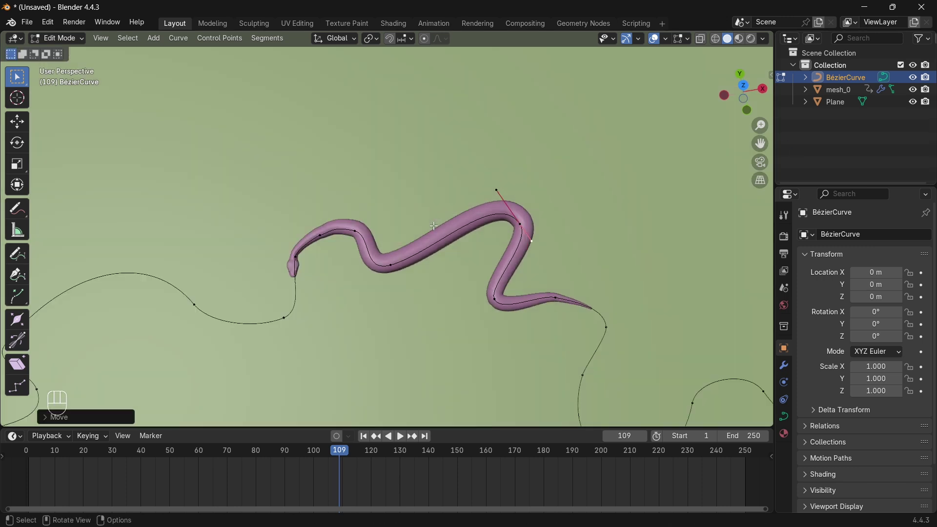
scroll(541, 329, "down", 5)
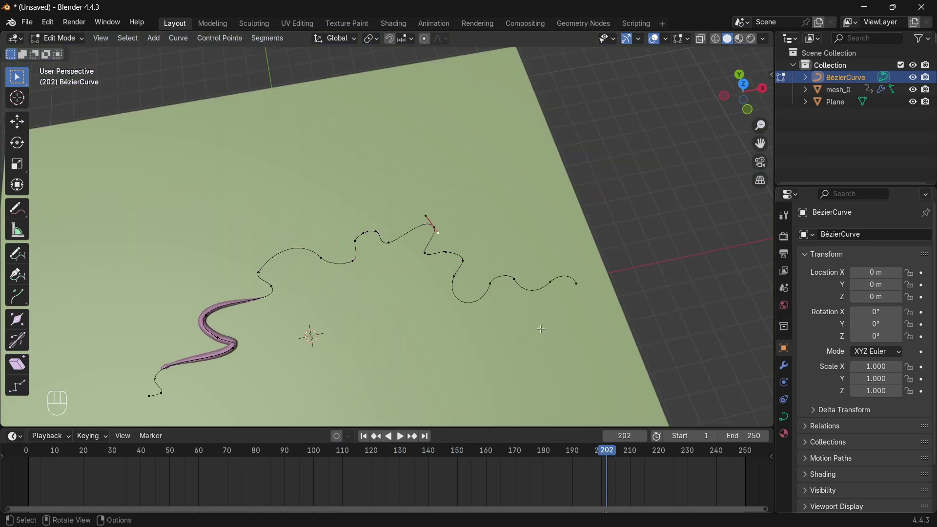
middle_click_drag(542, 329, 224, 276)
left_click(44, 417)
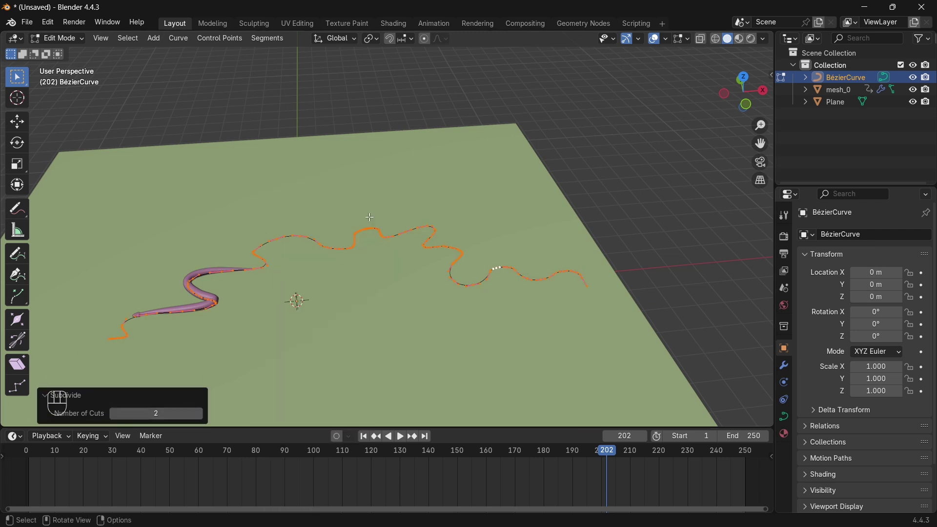
Scrub back to frame 138 and play the animation to check the snake's bends up close, then return to Object Mode
scroll(369, 216, "up", 8)
middle_click_drag(369, 217, 341, 217)
left_click_drag(607, 450, 424, 434)
key("space")
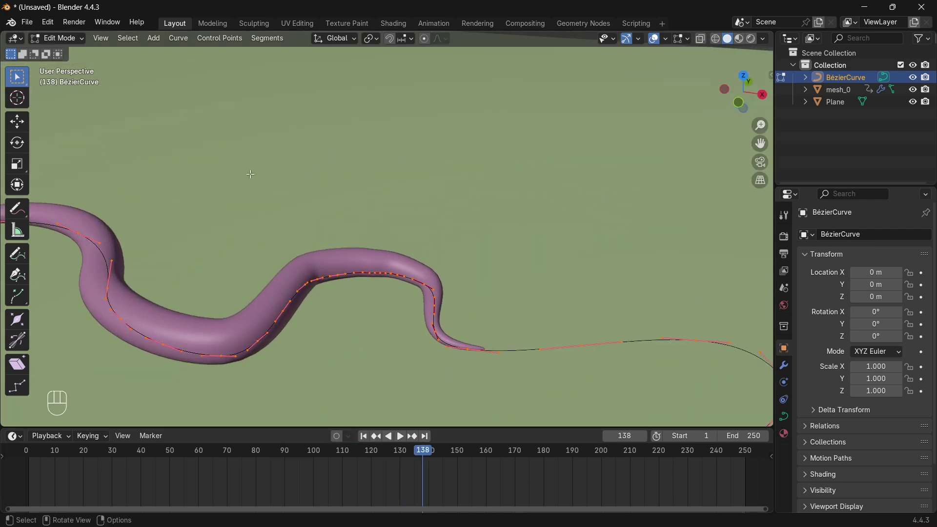
key("Tab")
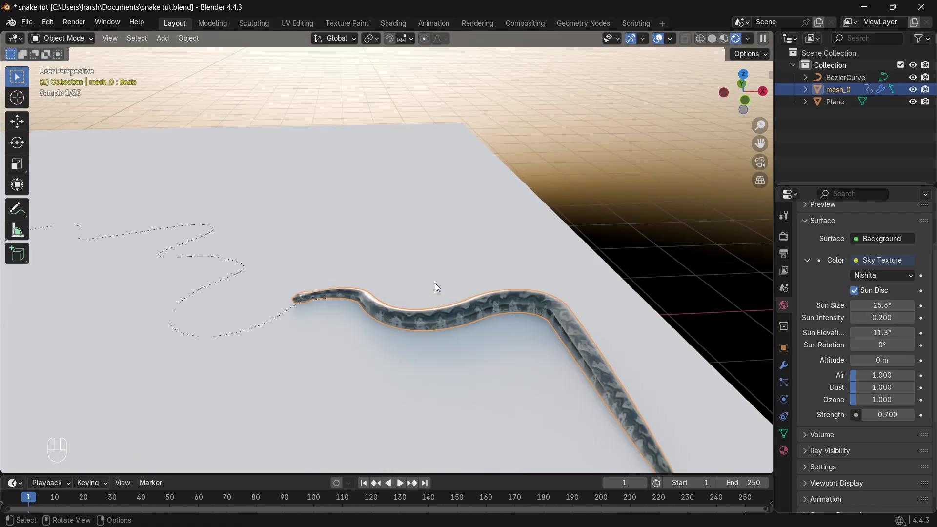
Select the ground plane and enlarge the area below the viewport into a Shader Editor for its material
left_click(444, 212)
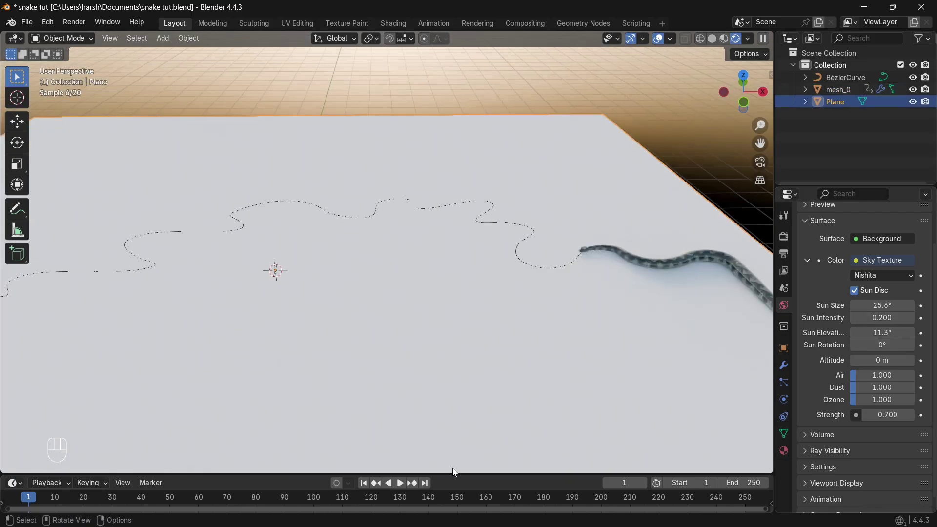
left_click(14, 379)
left_click_drag(453, 475, 423, 255)
Switch to File Explorer and open the texture folder inside the Blender folder to find the ground plane's texture images
left_click(77, 458)
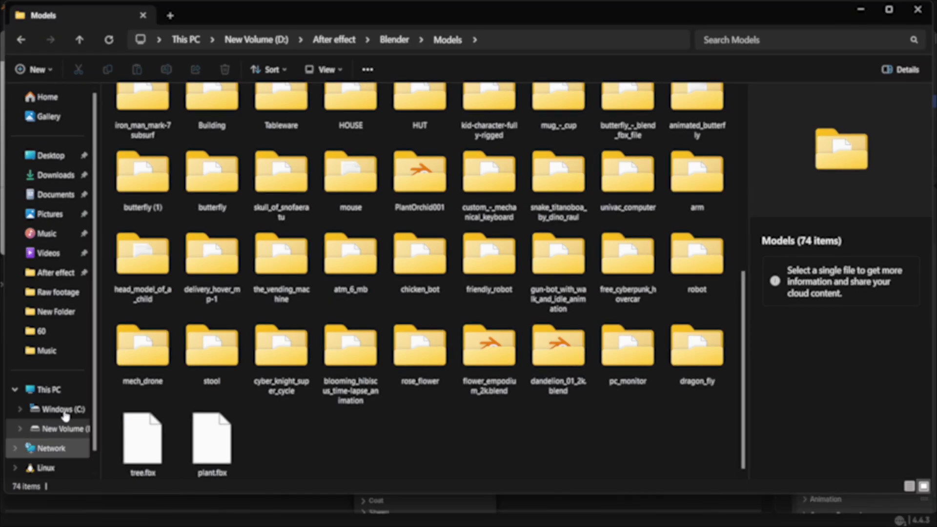
key("alt+Up")
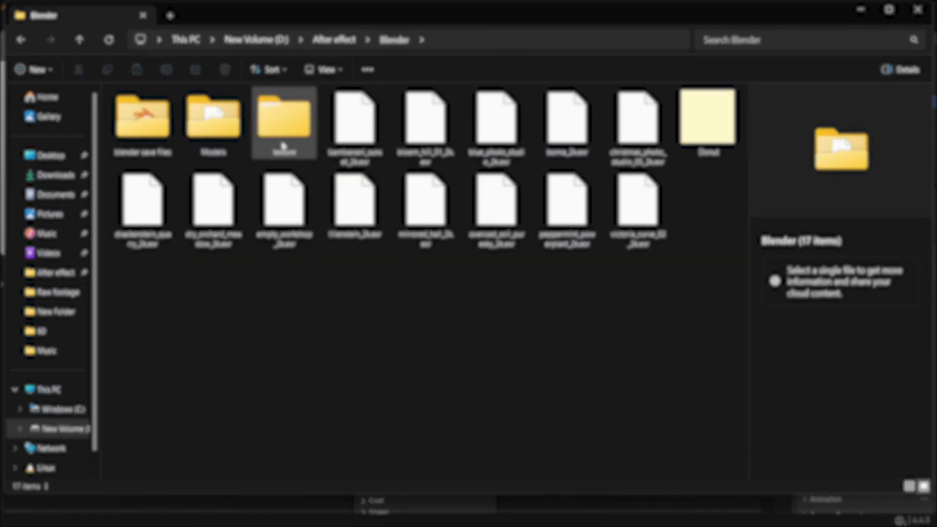
double_click(282, 115)
double_click(283, 125)
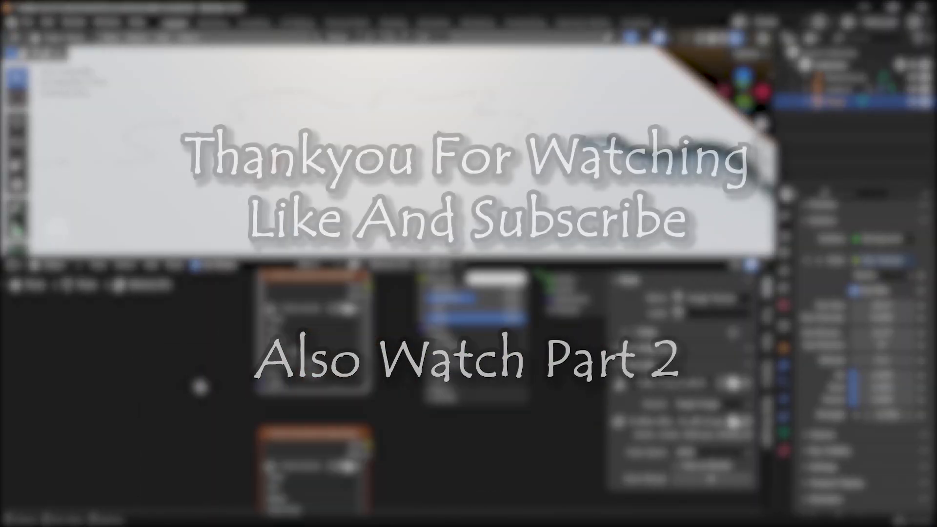